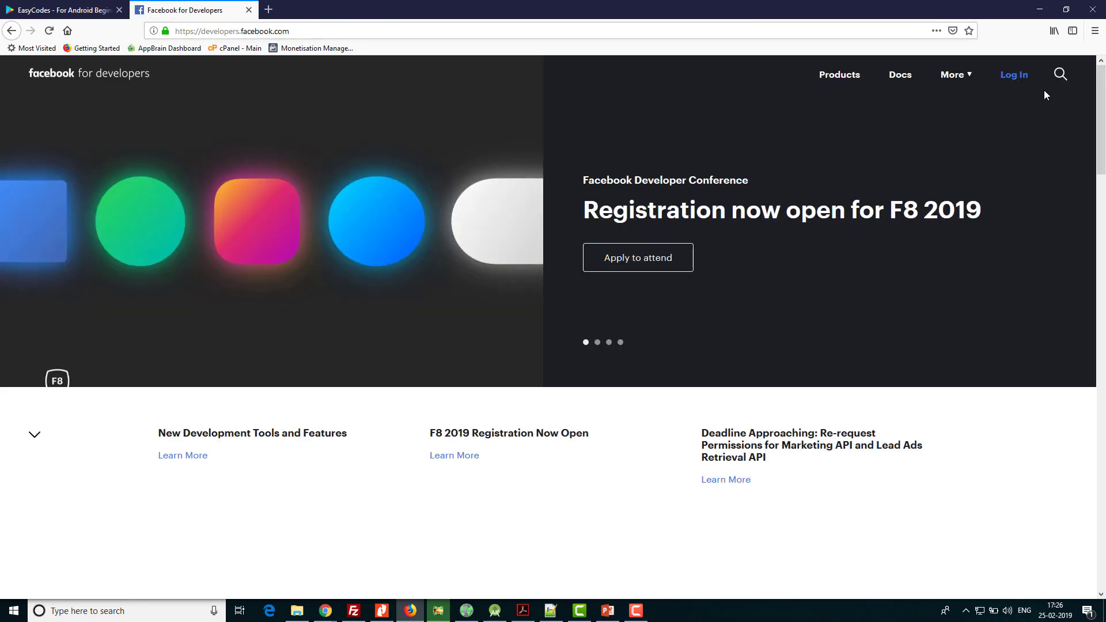
# Log in to the Facebook for Developers site with the prefilled account credentials
pyautogui.click(1015, 76)
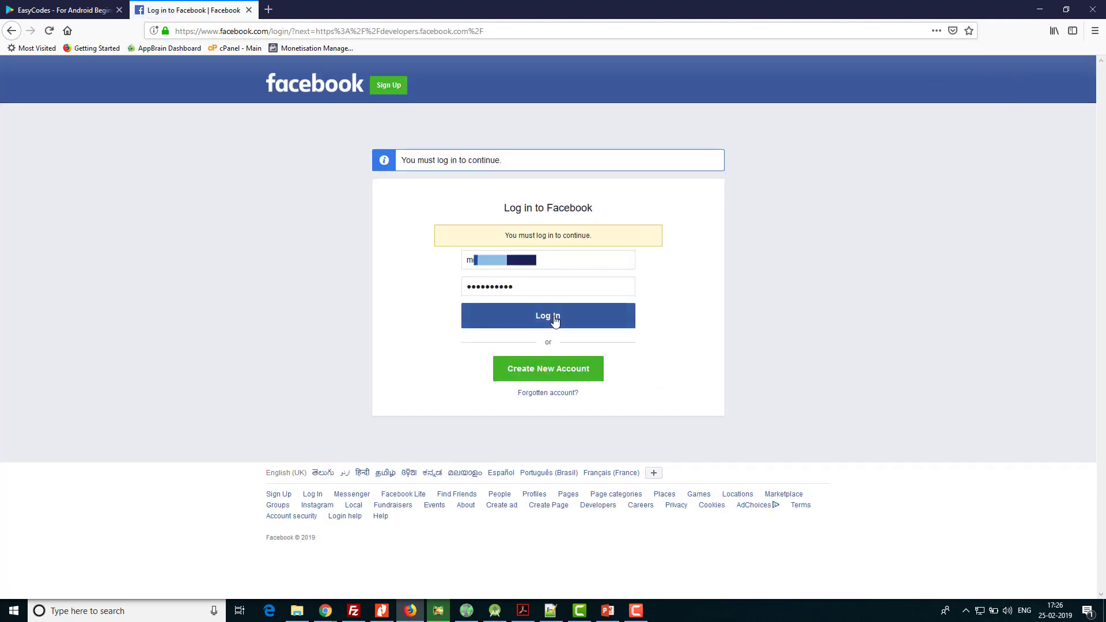
pyautogui.click(555, 318)
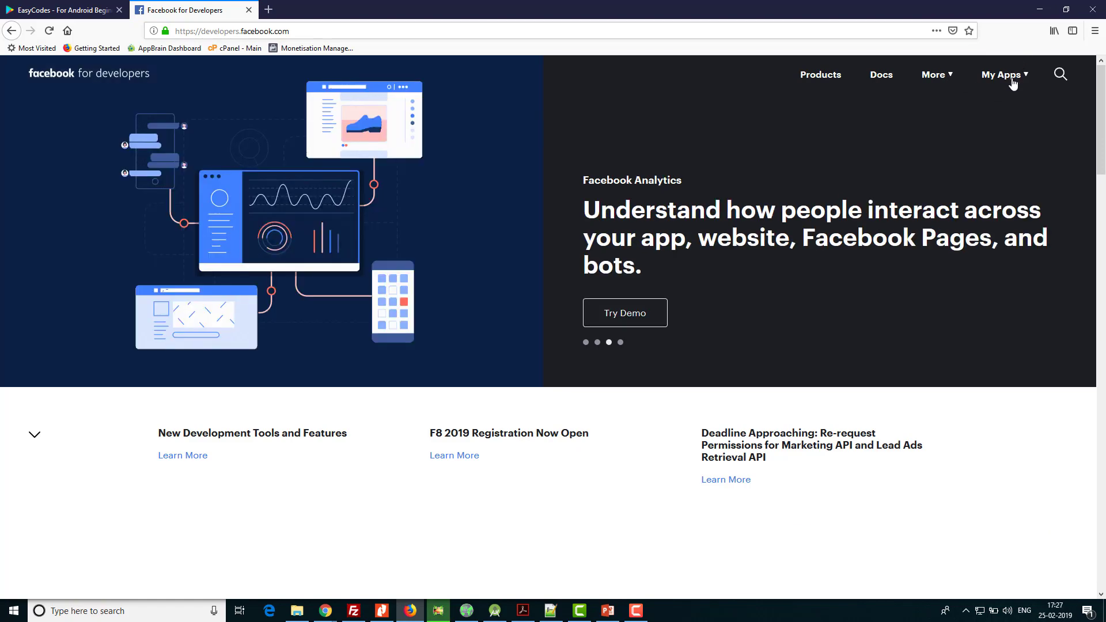
# Create a new app ID with the display name SampleAndroid, keeping the prefilled contact email
pyautogui.click(1015, 81)
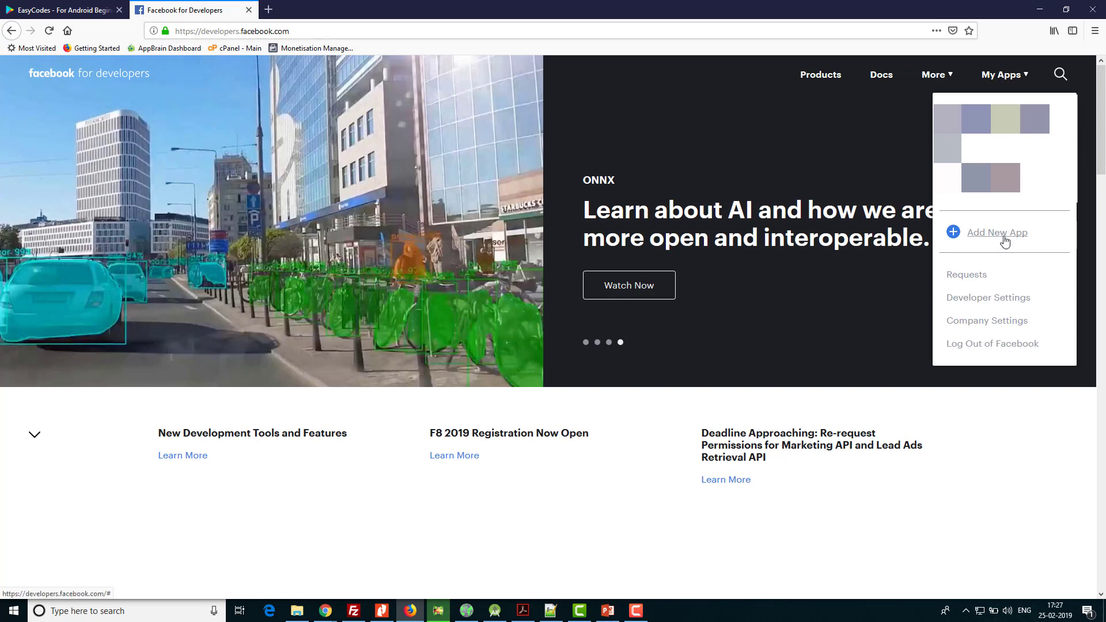
pyautogui.click(1006, 239)
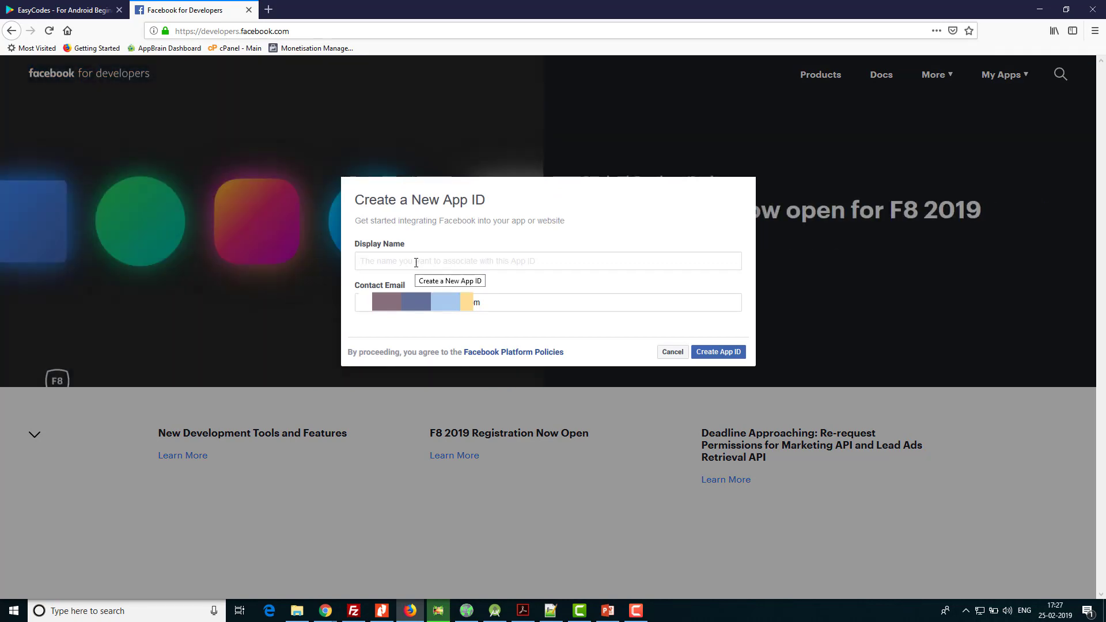
pyautogui.write('SampleAndroid')
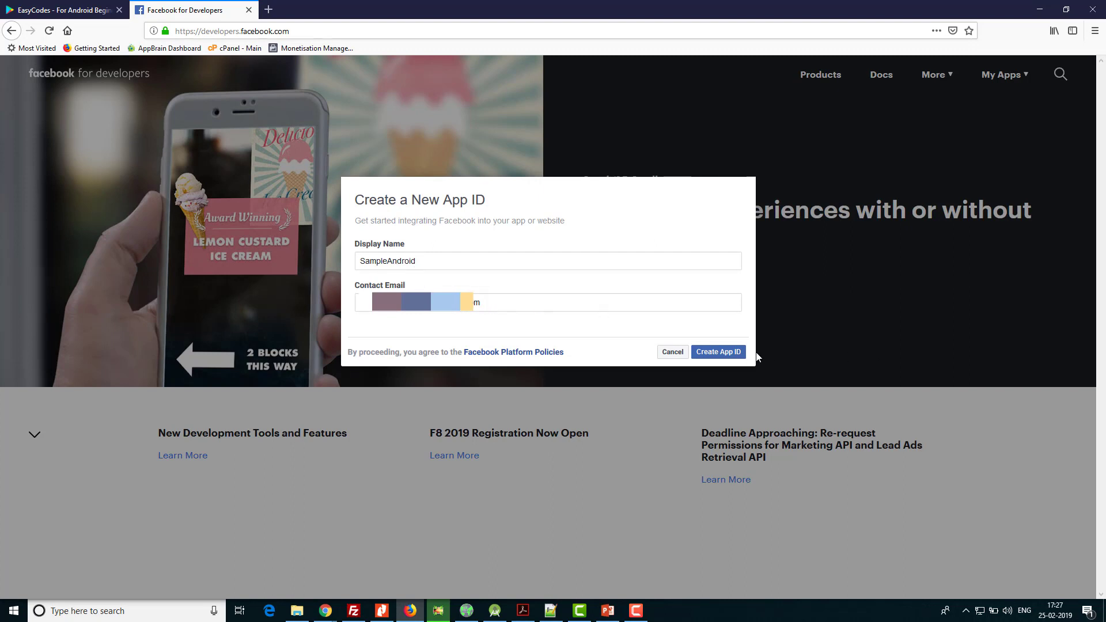
pyautogui.click(718, 356)
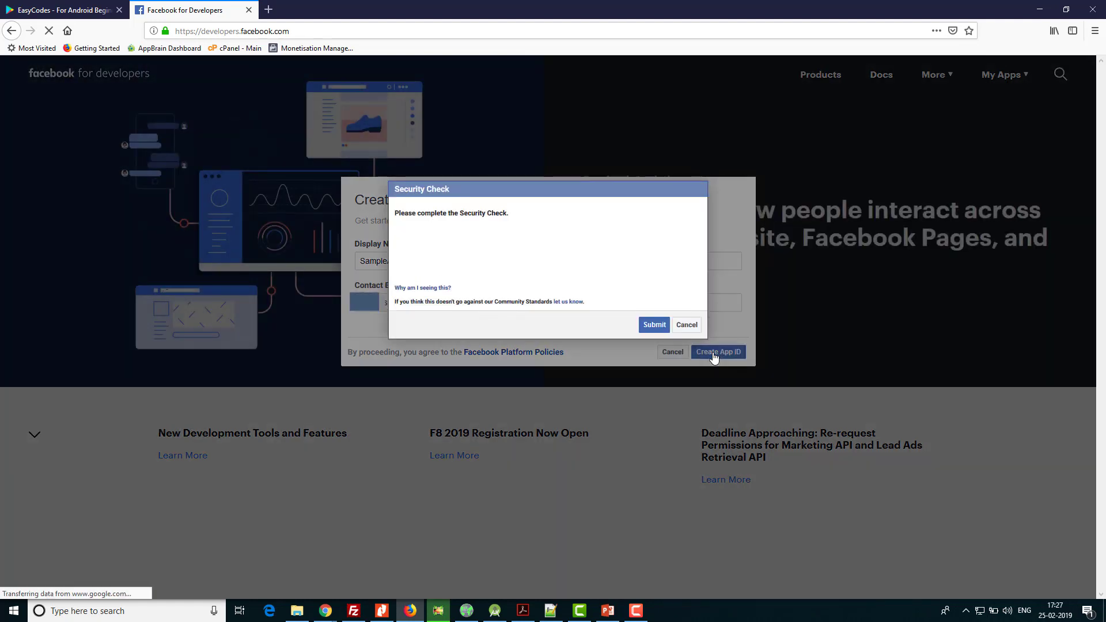
# Complete the reCAPTCHA security check by selecting all images with a bus, and submit it
pyautogui.click(415, 252)
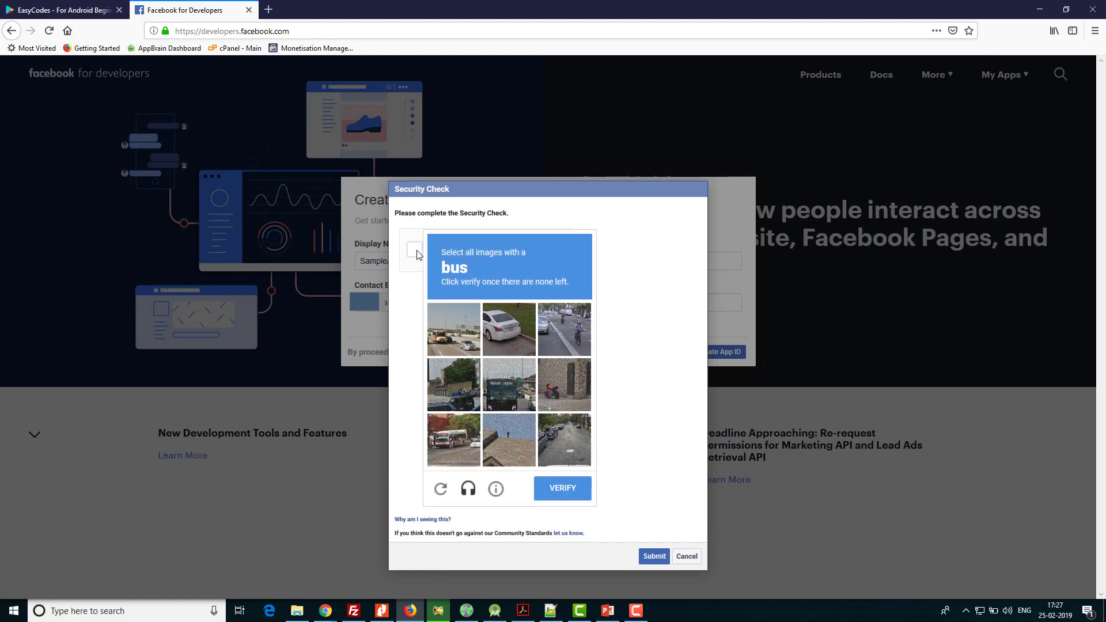
pyautogui.click(465, 340)
pyautogui.click(460, 439)
pyautogui.click(514, 393)
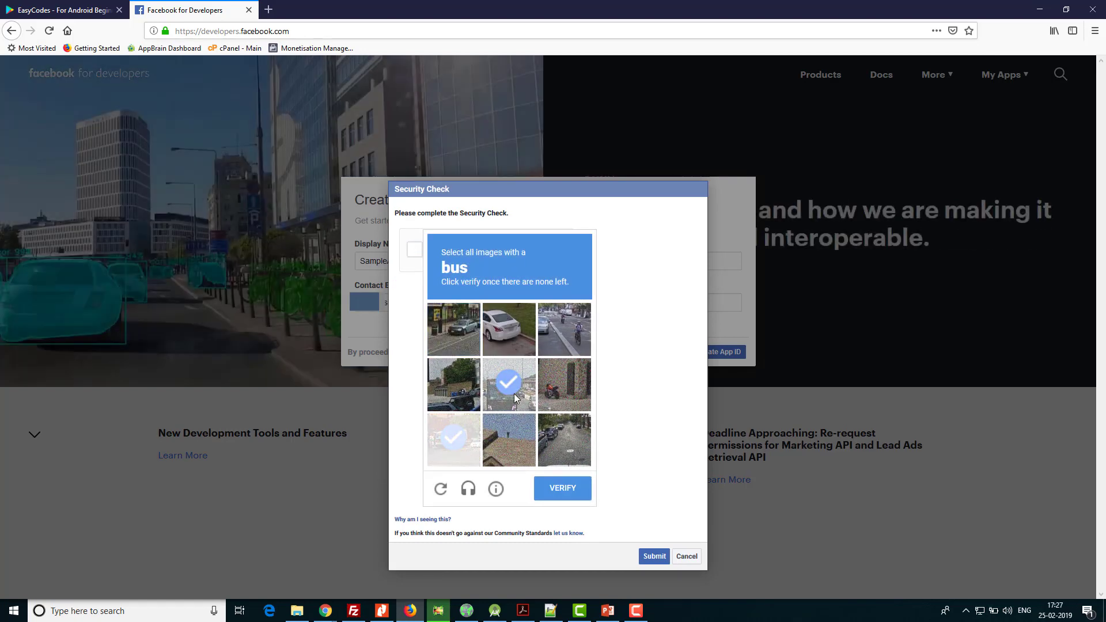
pyautogui.click(514, 393)
pyautogui.click(505, 403)
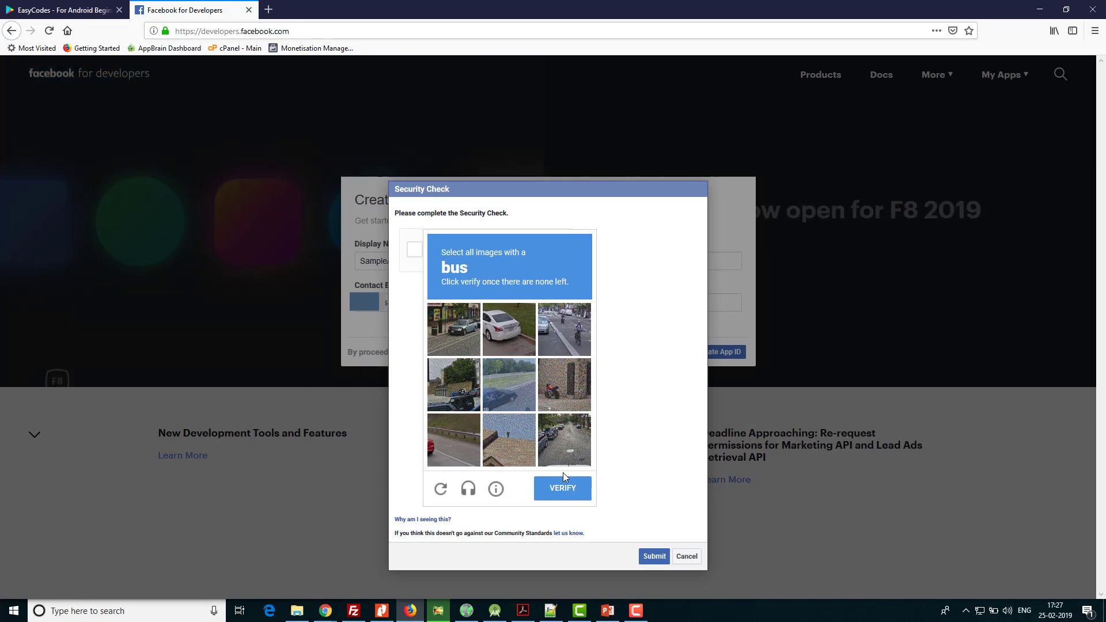
pyautogui.click(562, 487)
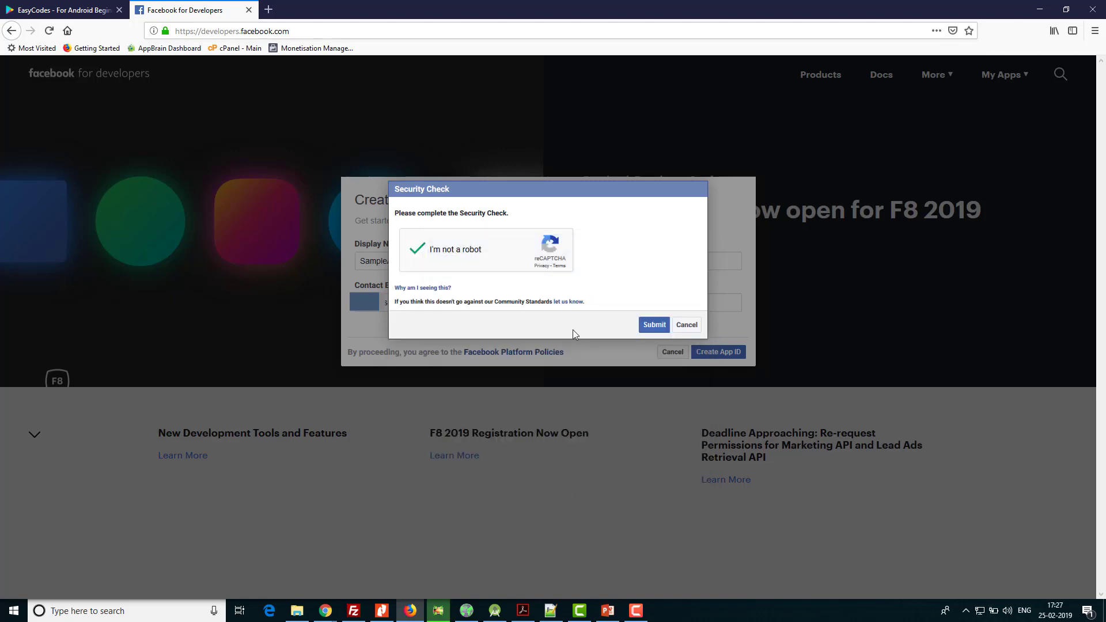
pyautogui.click(653, 326)
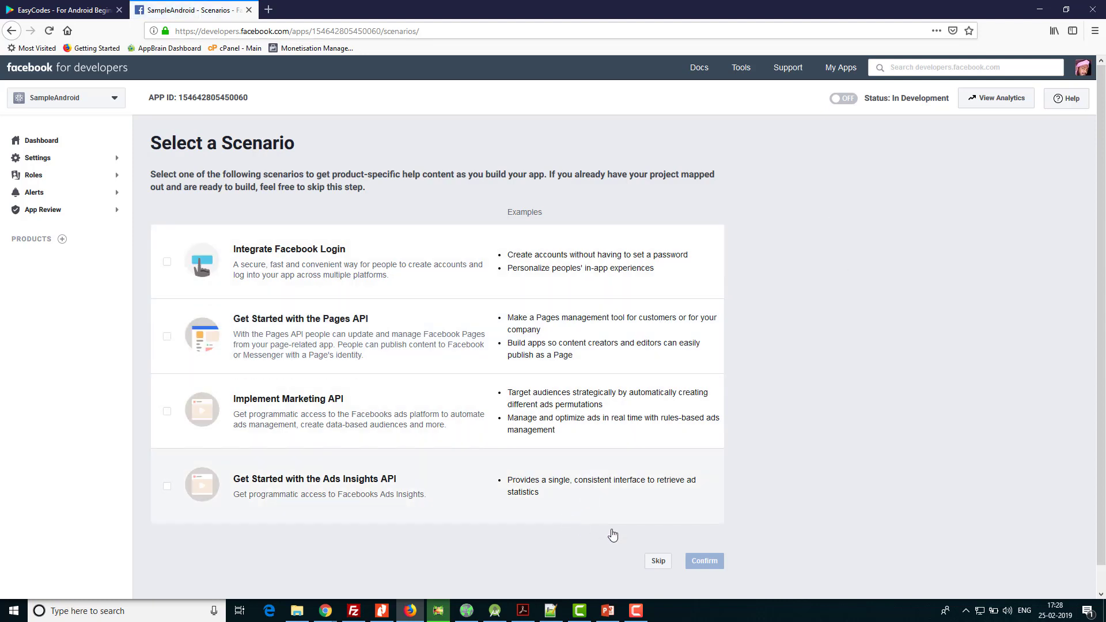
# Skip the scenario selection and start setting up the Audience Network product from the app's dashboard
pyautogui.click(658, 562)
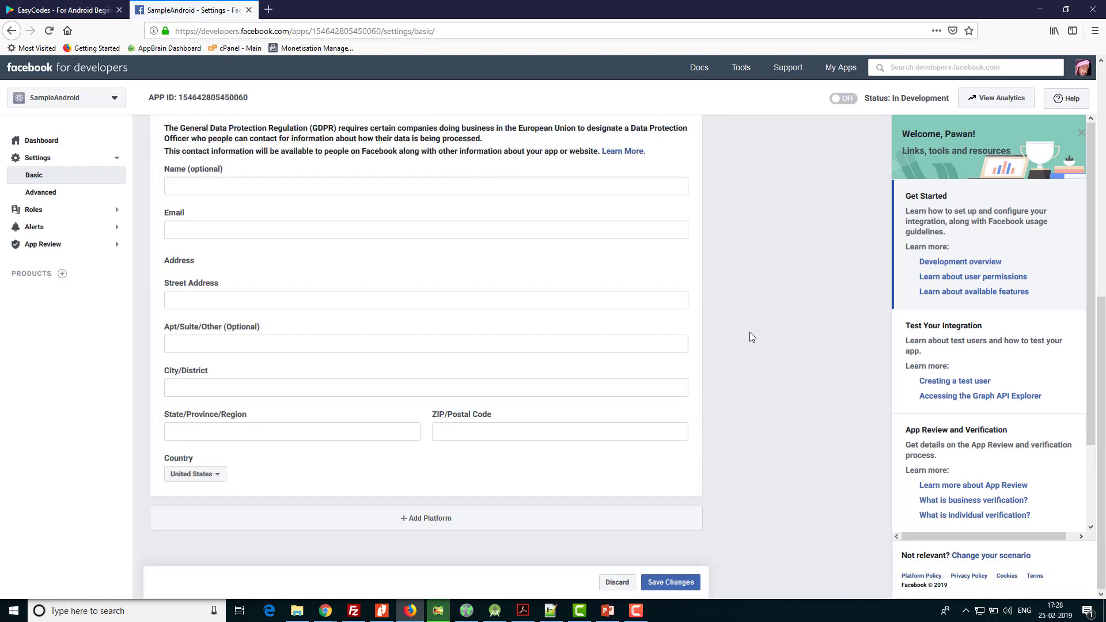
pyautogui.click(47, 142)
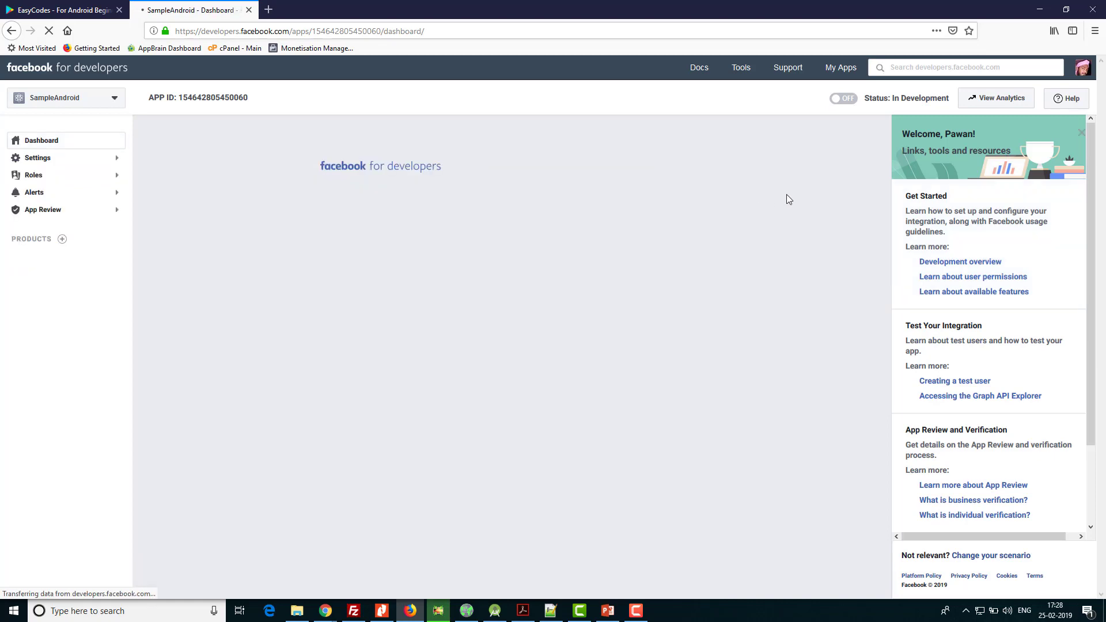
pyautogui.scroll(-6, 776, 324)
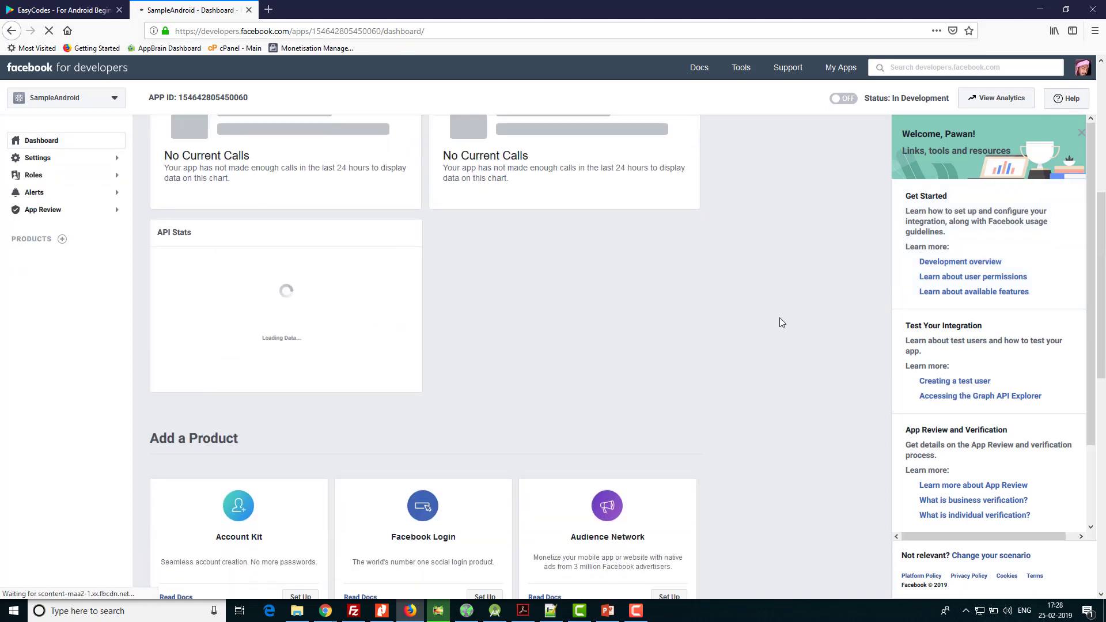
pyautogui.scroll(-2, 783, 308)
pyautogui.scroll(-1, 765, 182)
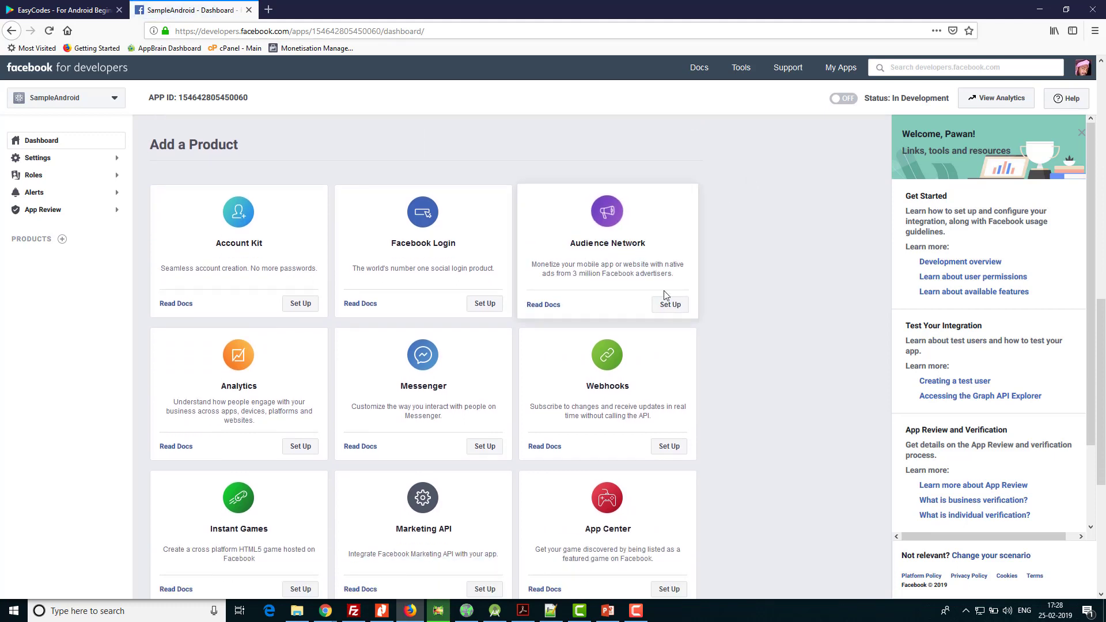
pyautogui.click(668, 307)
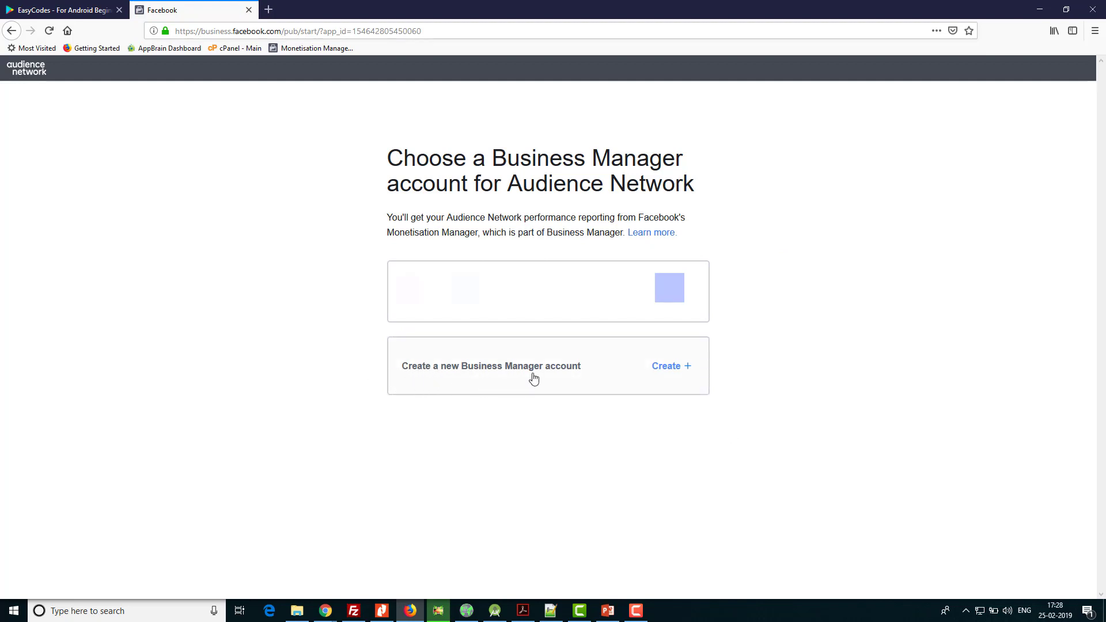
# Start a new Business Manager account, filling in the business name, the owner's name and the business email address
pyautogui.click(662, 370)
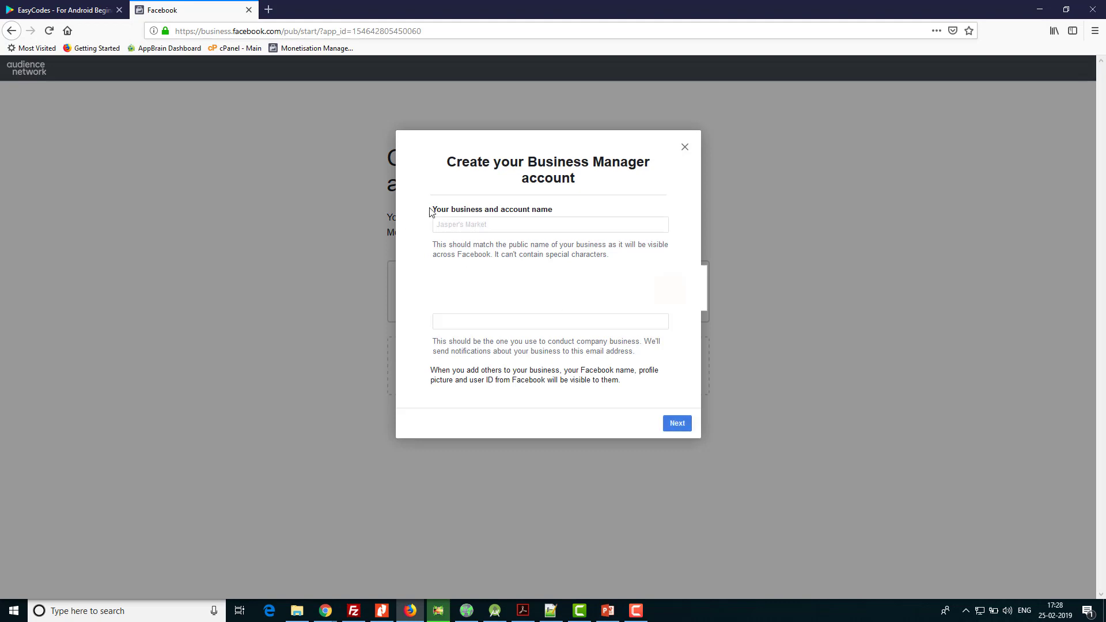
pyautogui.click(480, 229)
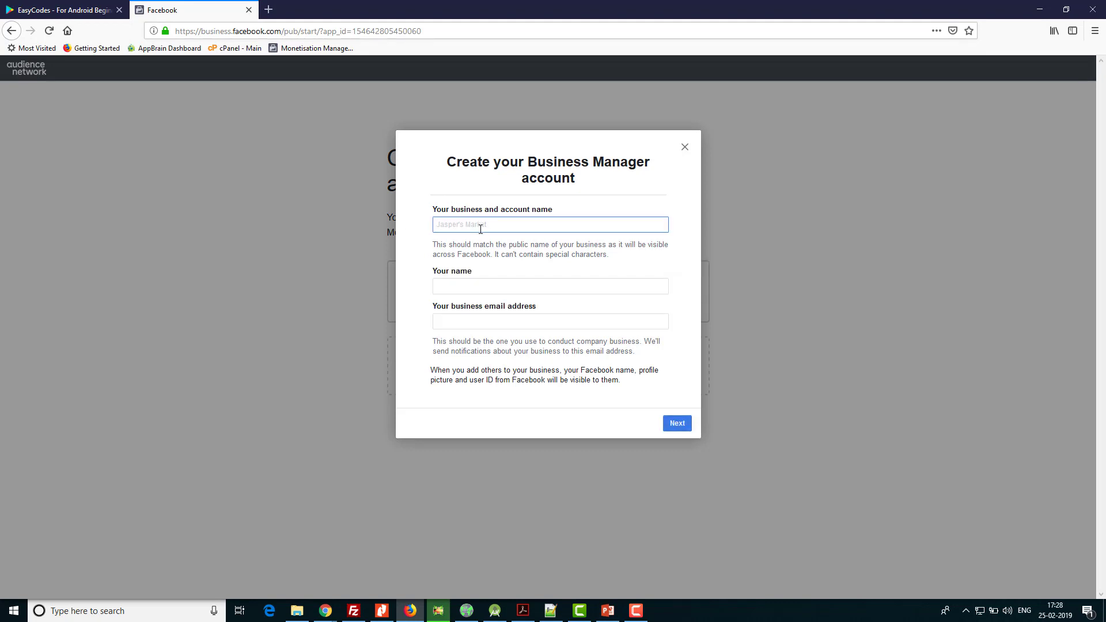
pyautogui.write('Karthik')
pyautogui.click(454, 290)
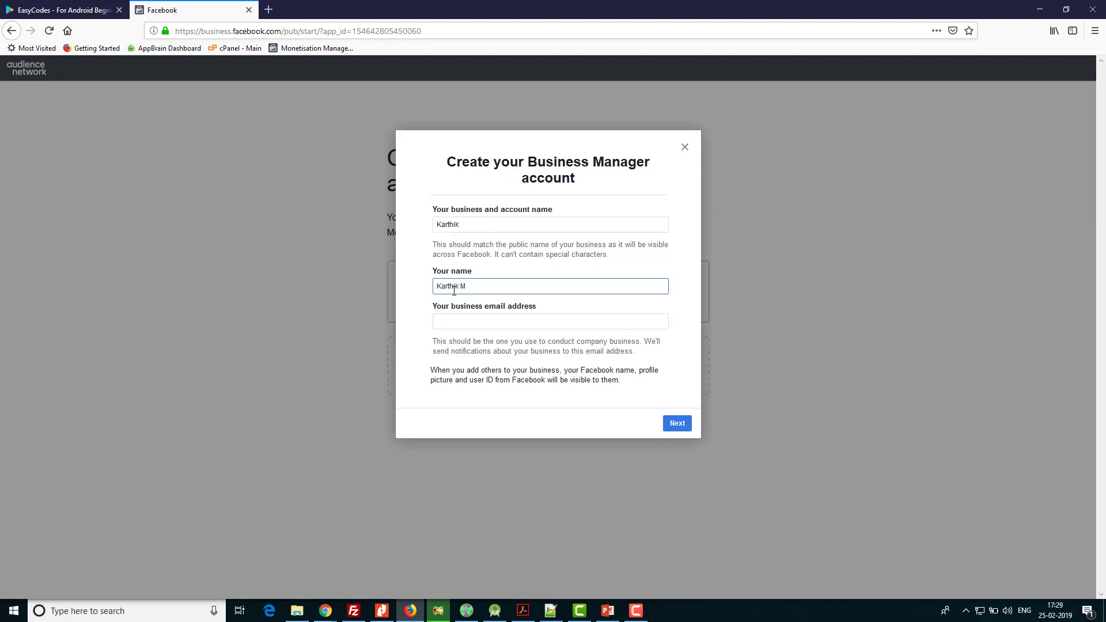
pyautogui.click(452, 321)
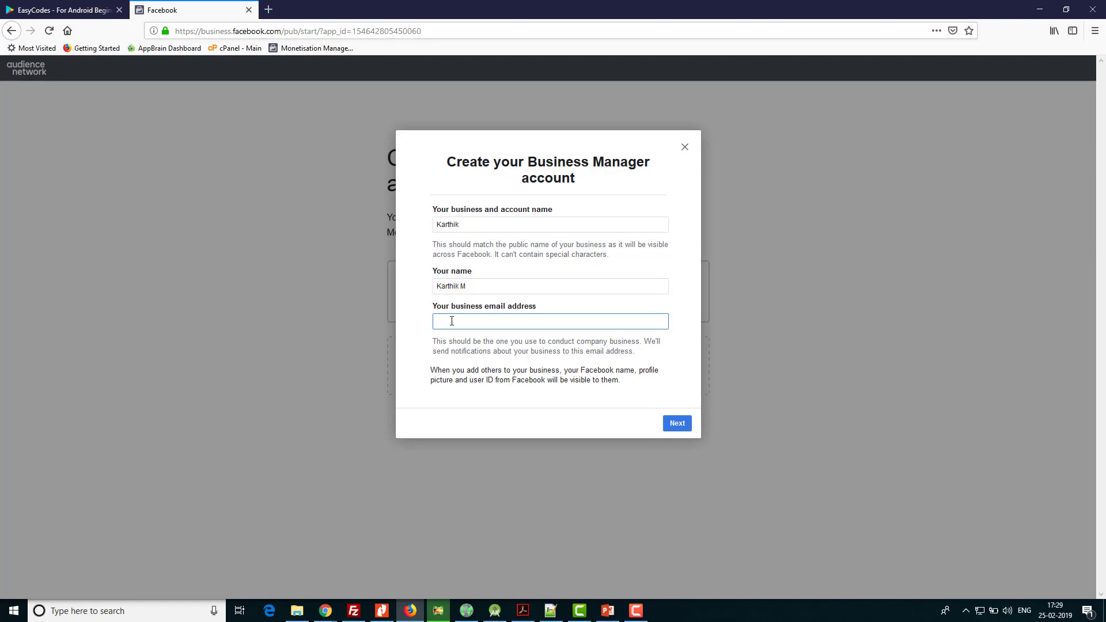
pyautogui.press('BackSpace')
pyautogui.press('BackSpace')
pyautogui.press('BackSpace')
pyautogui.press('BackSpace')
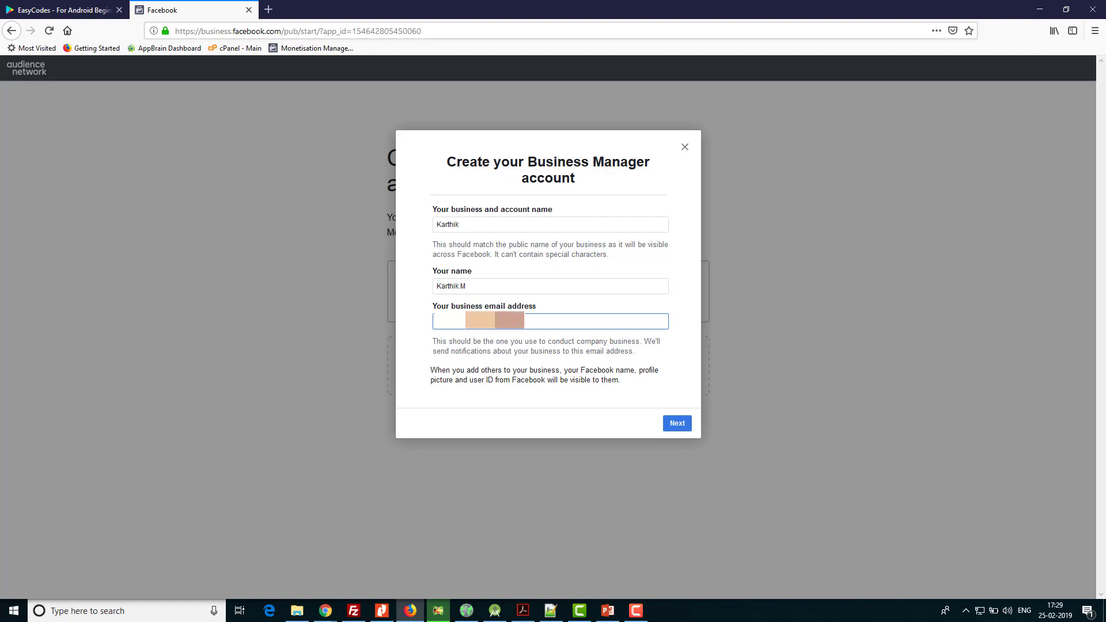
pyautogui.click(678, 425)
# Set the business country to India and fill in the street address and locality
pyautogui.click(586, 209)
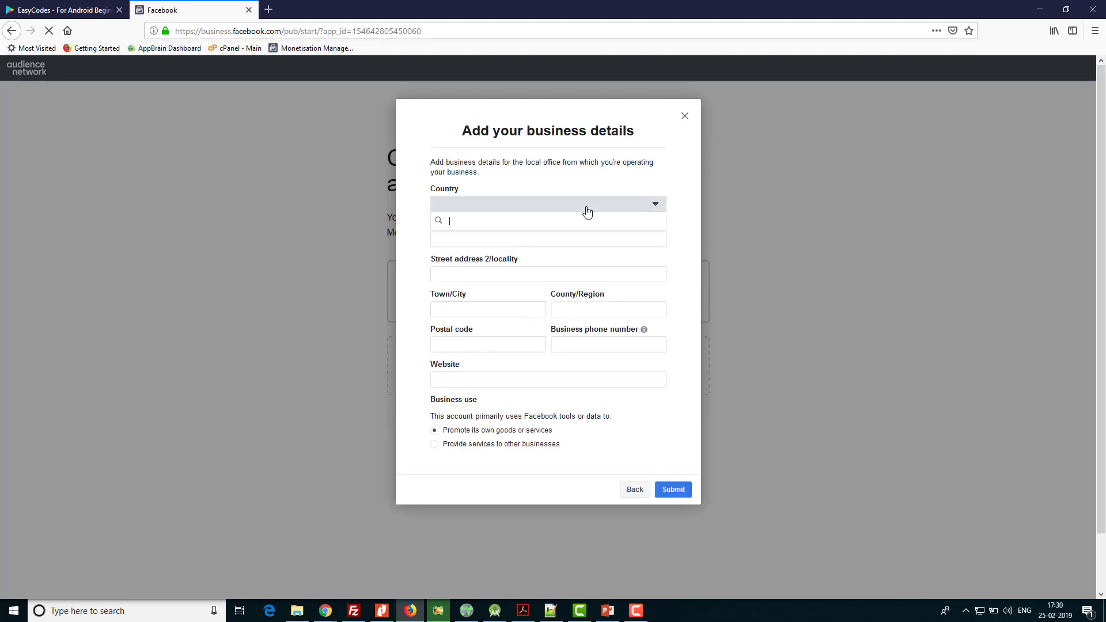
pyautogui.write('ind')
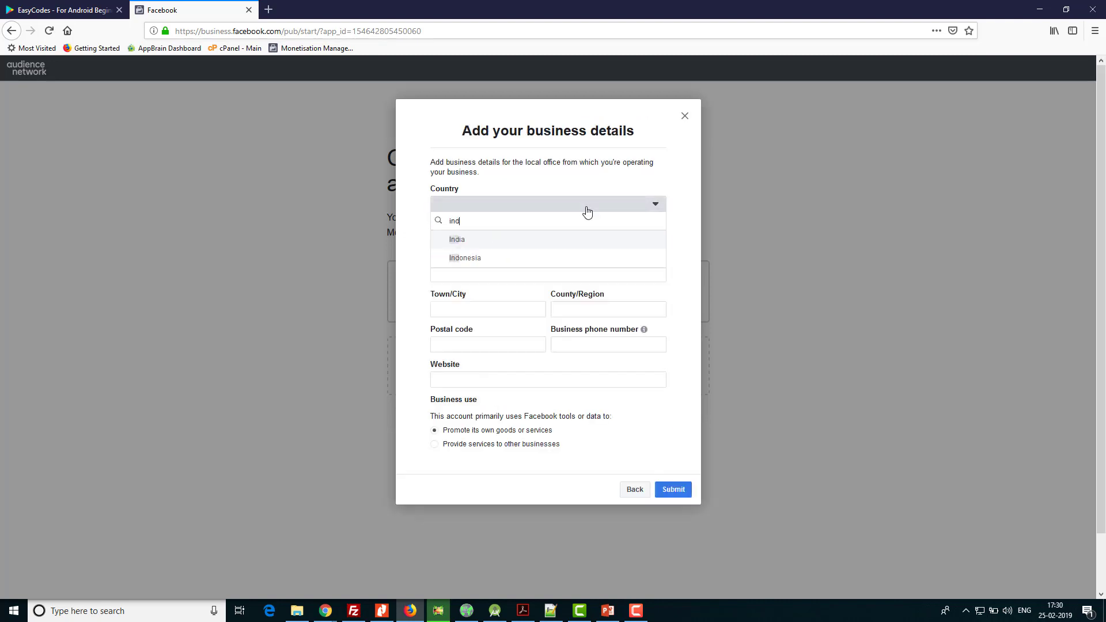
pyautogui.click(496, 240)
pyautogui.click(510, 241)
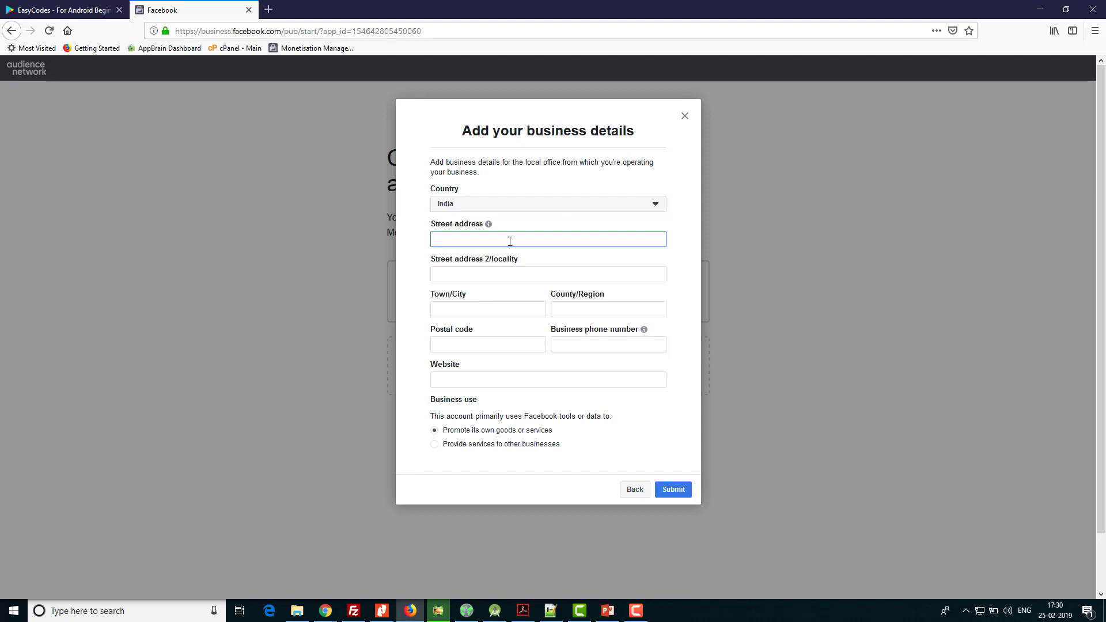
pyautogui.write('#')
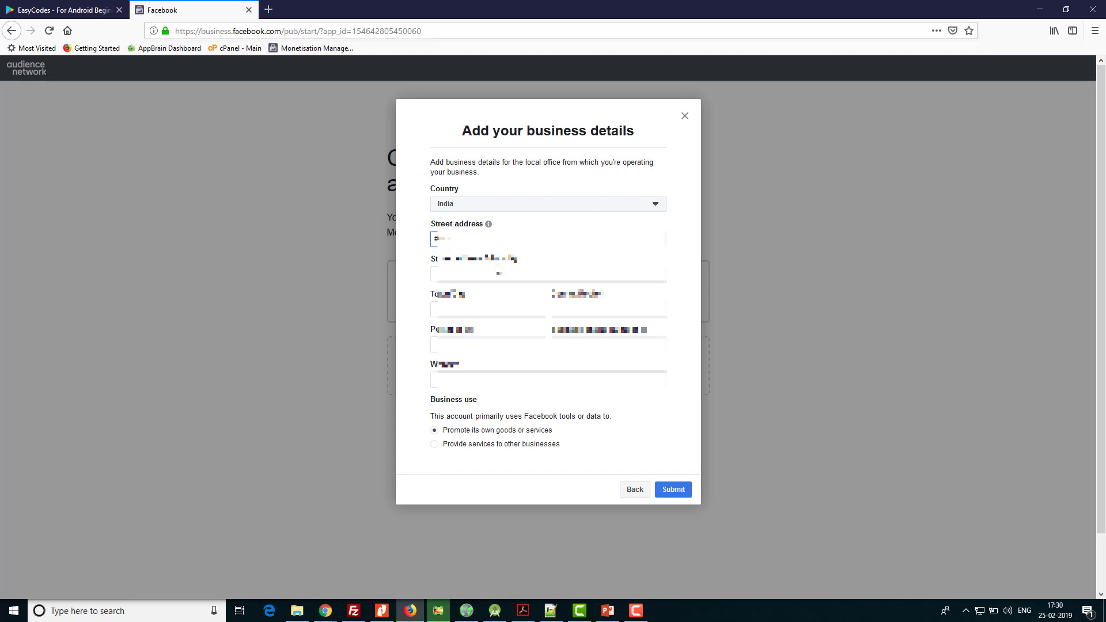
pyautogui.click(497, 268)
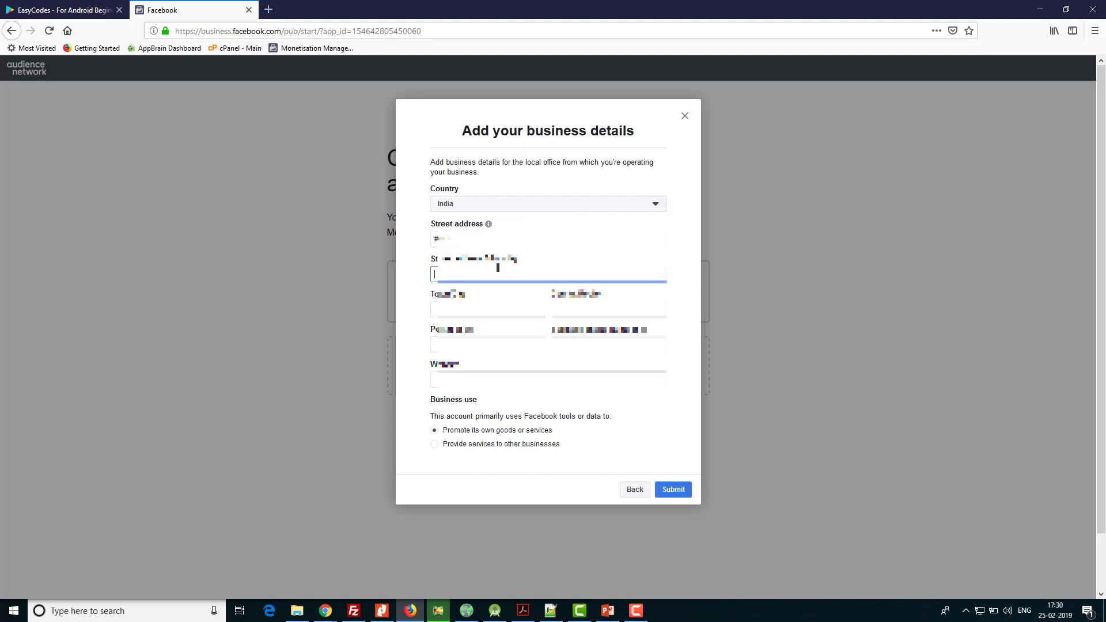
pyautogui.write('Caa')
# Fill in the town or city, the region and the postal code of the business
pyautogui.click(489, 302)
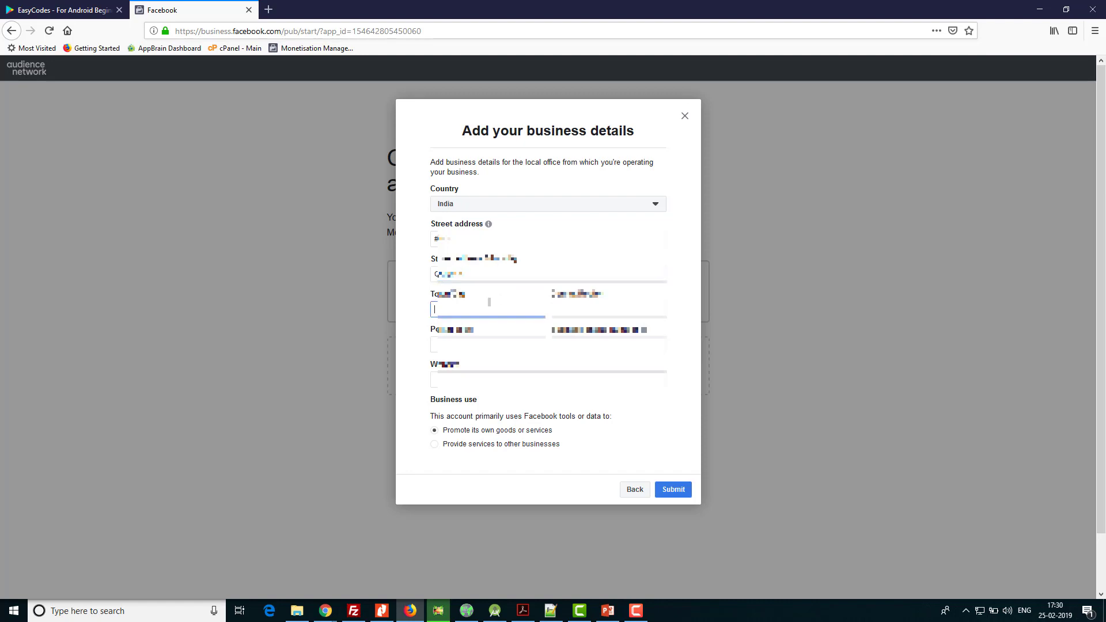
pyautogui.write('Tum')
pyautogui.press('BackSpace')
pyautogui.press('BackSpace')
pyautogui.press('BackSpace')
pyautogui.write('Kanpur')
pyautogui.click(604, 311)
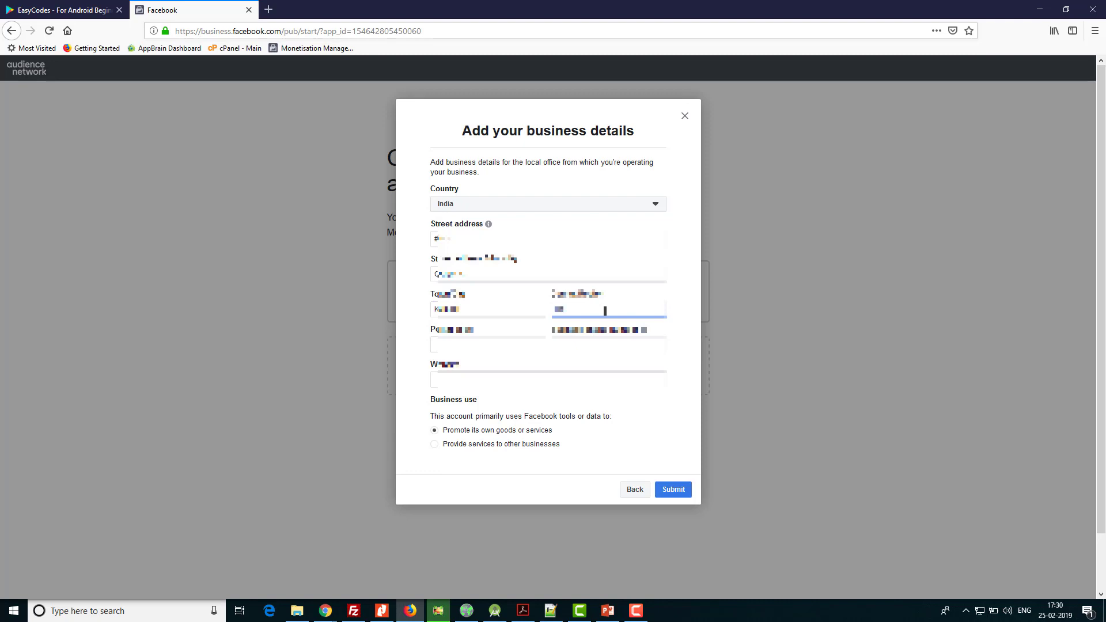
pyautogui.press('BackSpace')
pyautogui.press('BackSpace')
pyautogui.write('Punj')
pyautogui.click(517, 344)
pyautogui.write('5180')
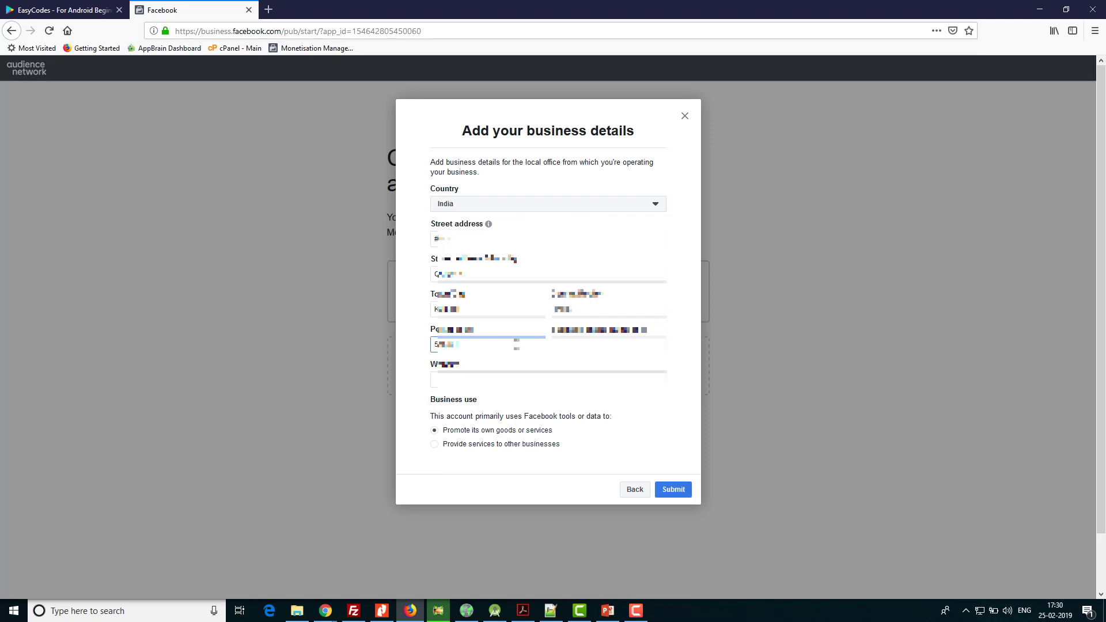
# Enter the business phone number and website, submit the business details and finish creating the account
pyautogui.press('Tab')
pyautogui.write('9876543210')
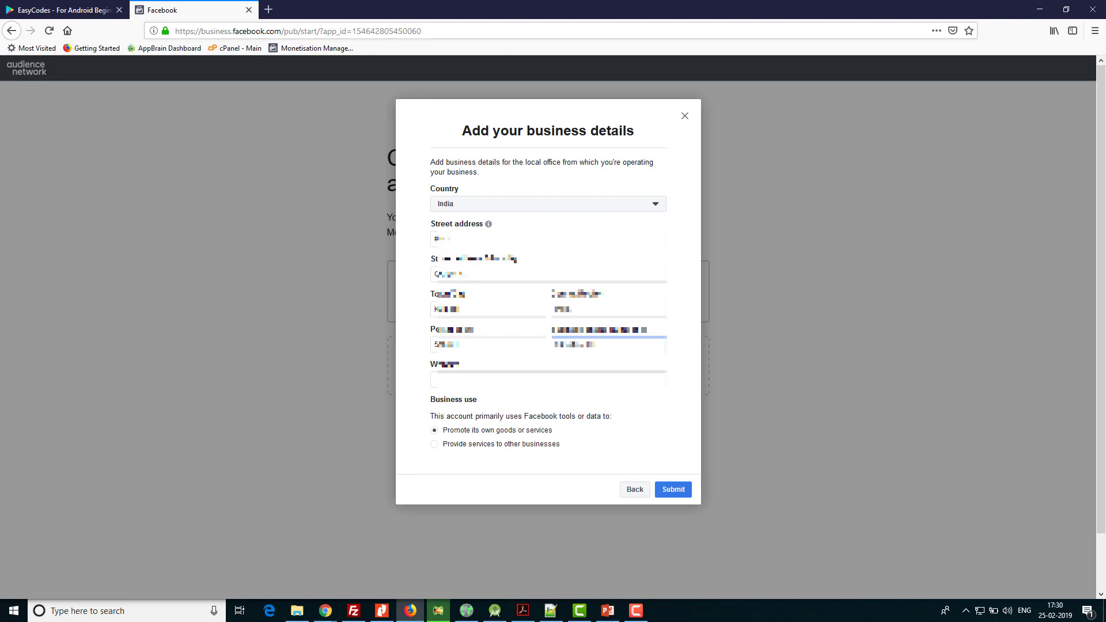
pyautogui.click(524, 380)
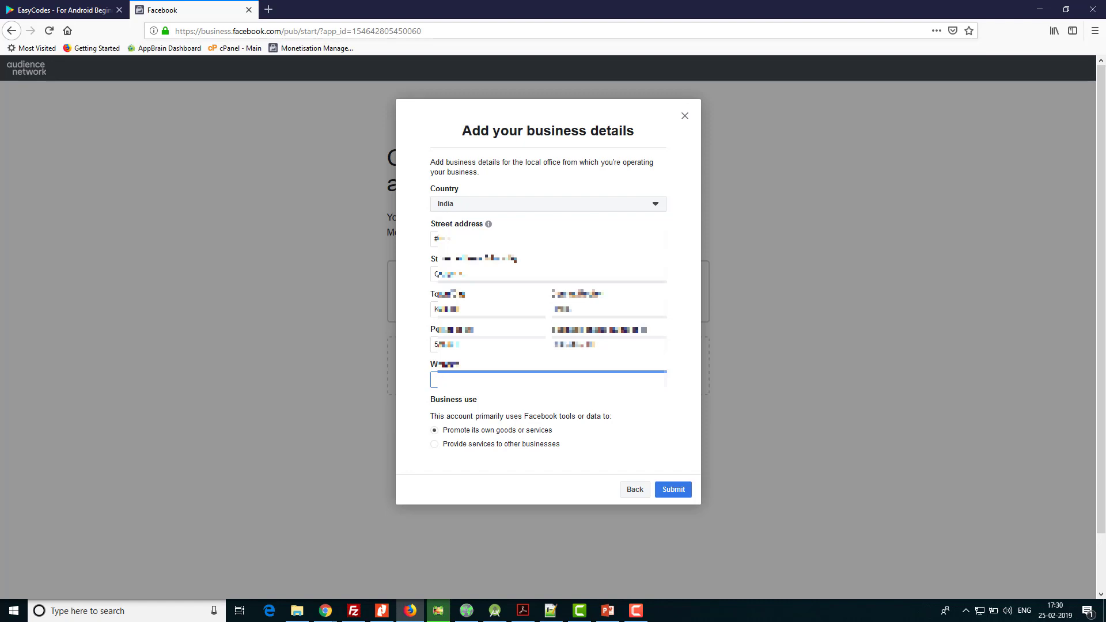
pyautogui.write('httpwwwas')
pyautogui.click(670, 491)
pyautogui.click(670, 491)
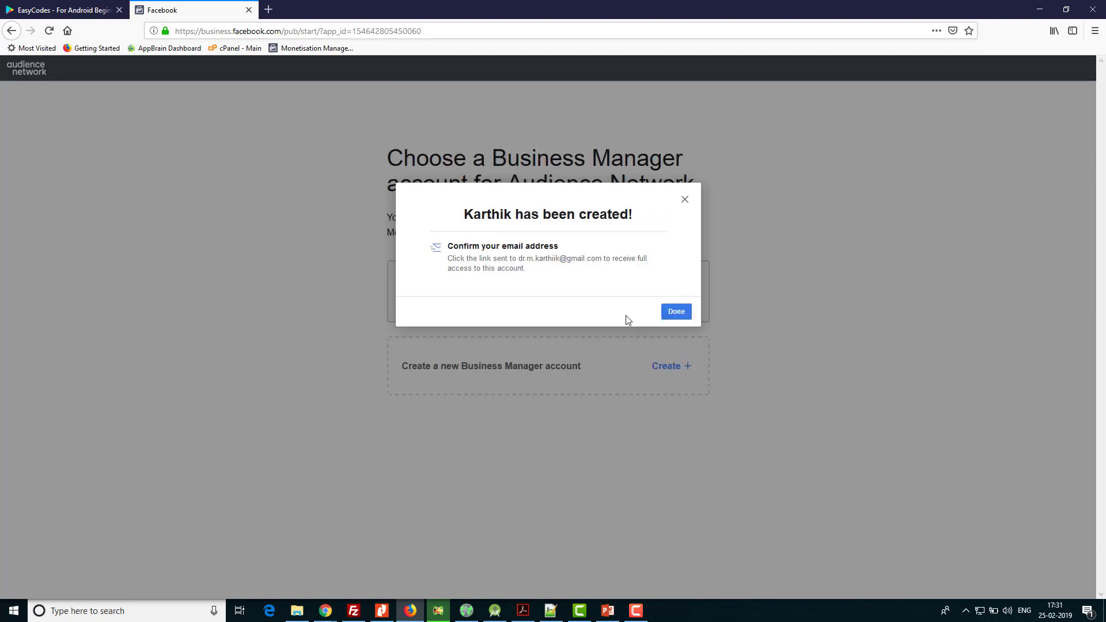
pyautogui.click(674, 313)
pyautogui.click(671, 311)
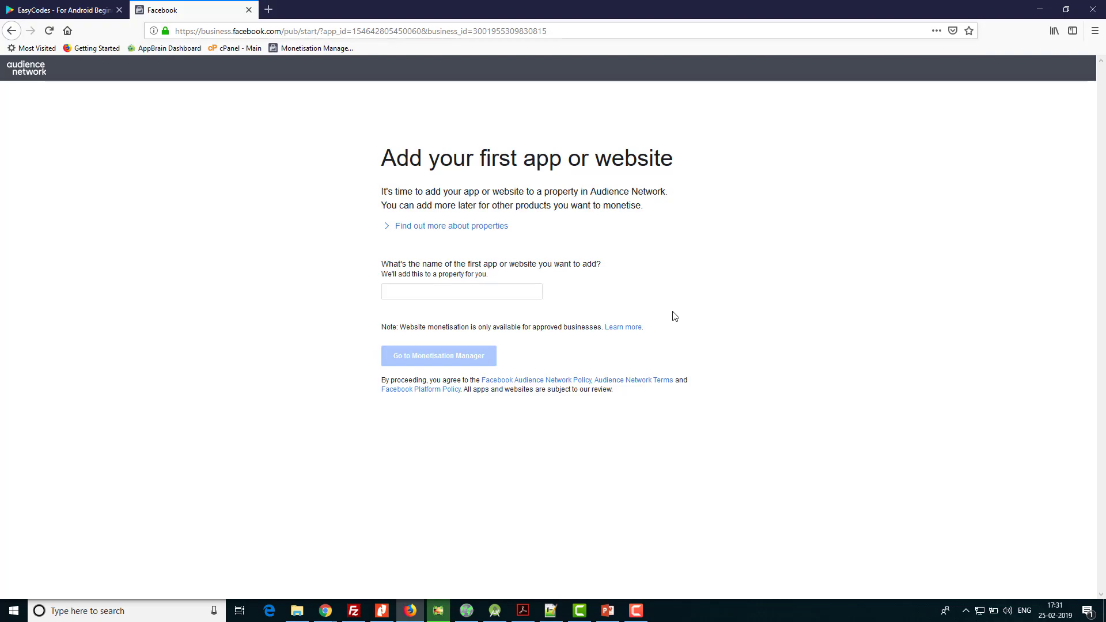
# Switch to Gmail in Chrome, open Facebook's "Confirm your business email" message and copy the address of its Confirm Now link
pyautogui.hotkey('alt', 'Tab')
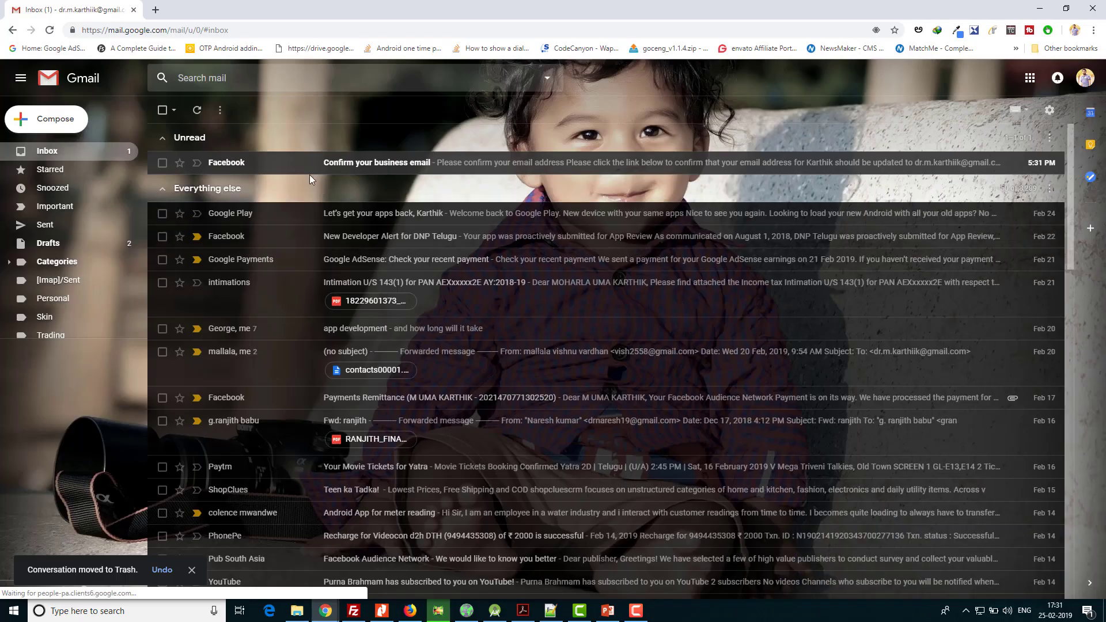
pyautogui.click(336, 163)
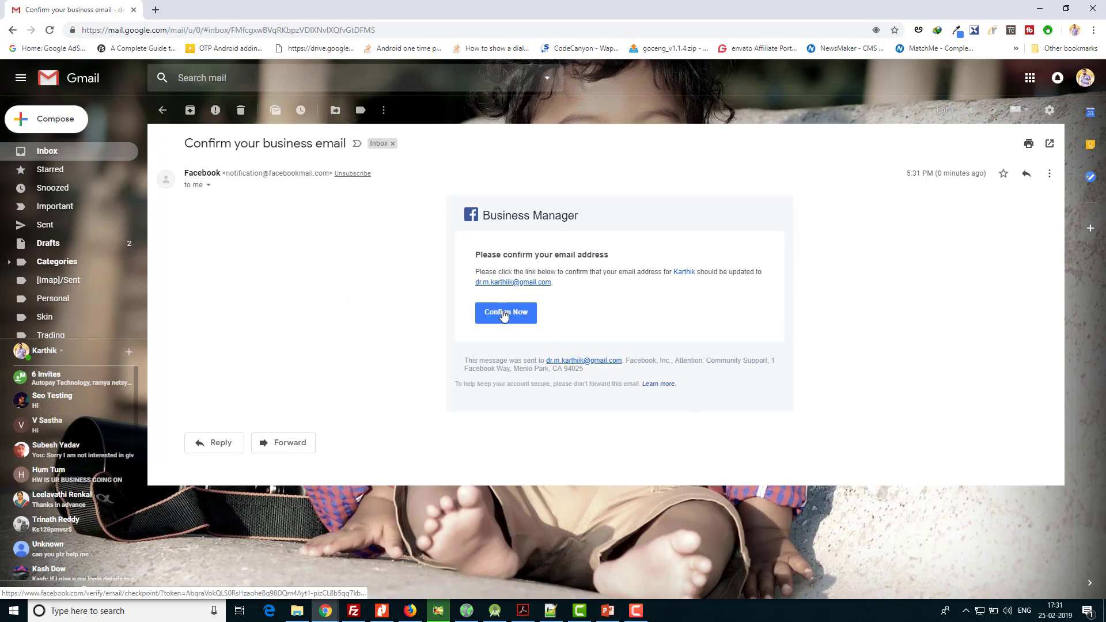
pyautogui.rightClick(504, 314)
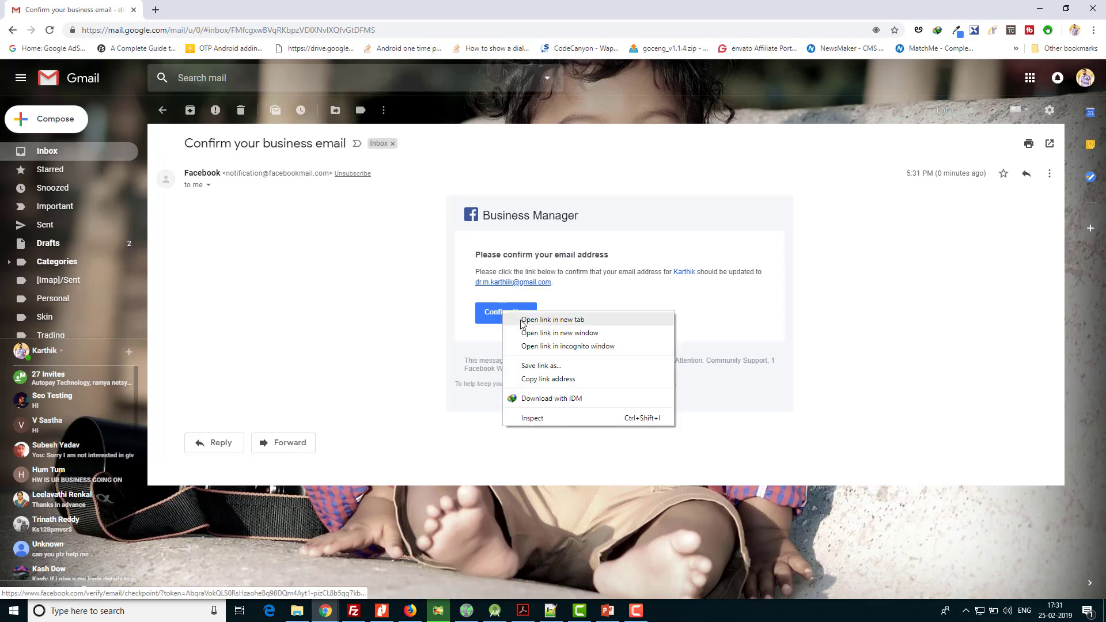
pyautogui.click(550, 377)
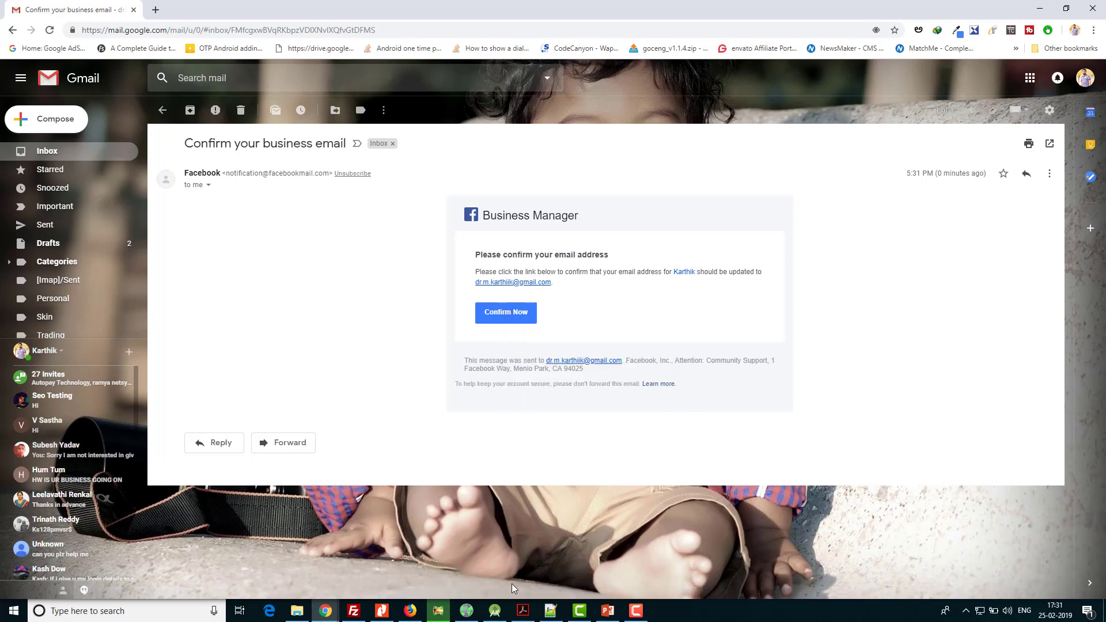
# Switch to Firefox and open the copied email verification link, including its token, in a new tab to verify the business email
pyautogui.click(423, 617)
pyautogui.click(277, 10)
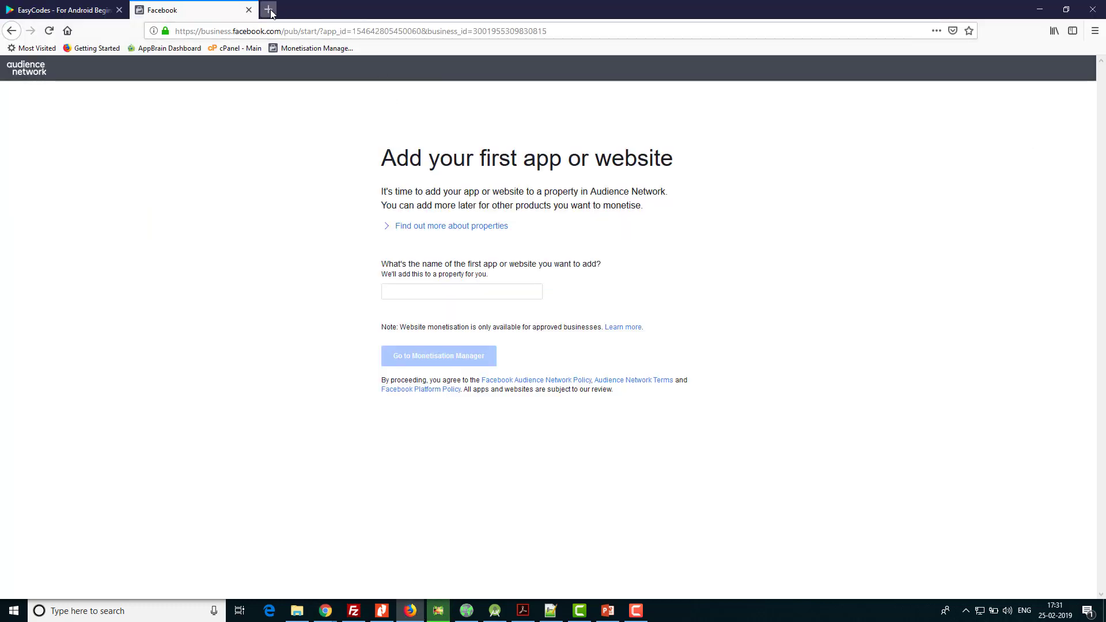
pyautogui.hotkey('ctrl', 'v')
pyautogui.press('Return')
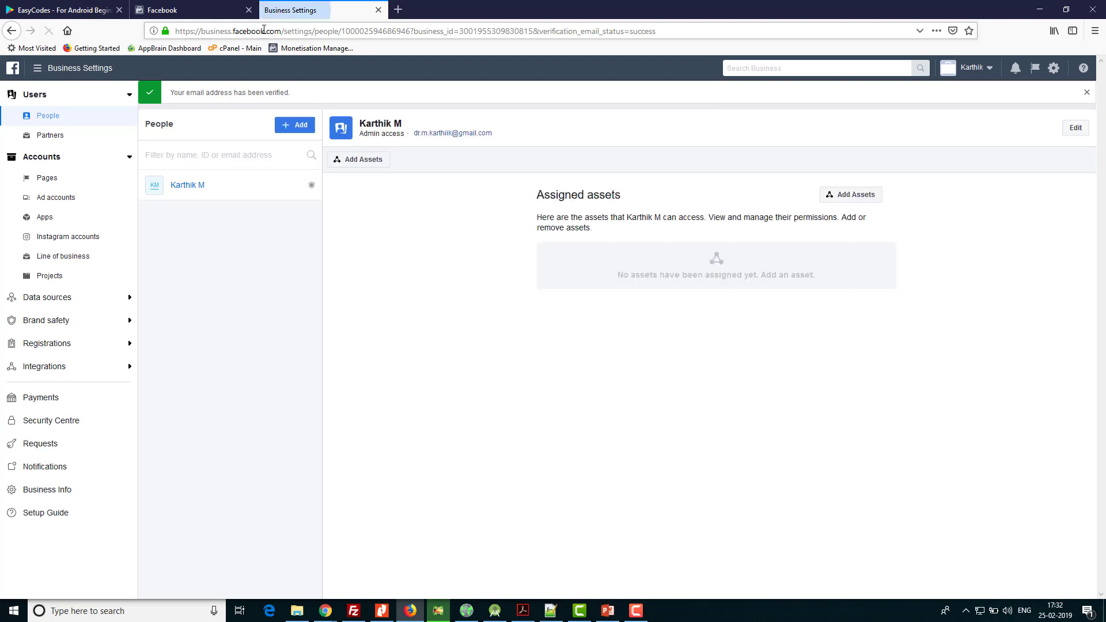
# Name the first Audience Network app Sample Android, continue to Monetisation Manager and add the Android platform to the property
pyautogui.click(201, 6)
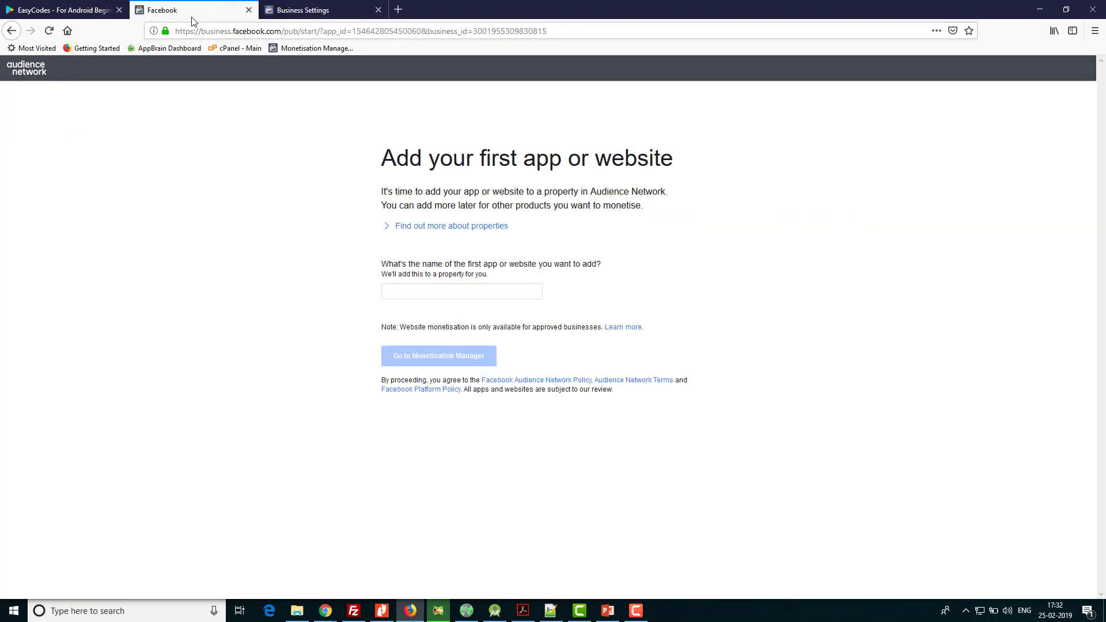
pyautogui.click(49, 31)
pyautogui.click(453, 292)
pyautogui.write('Sample Android')
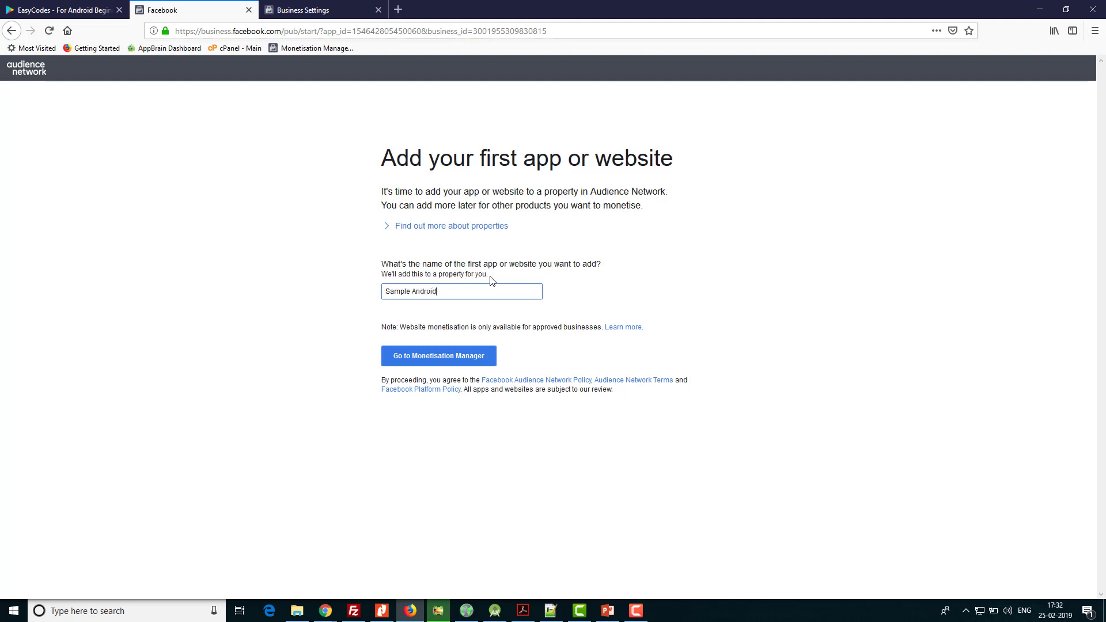
pyautogui.click(459, 356)
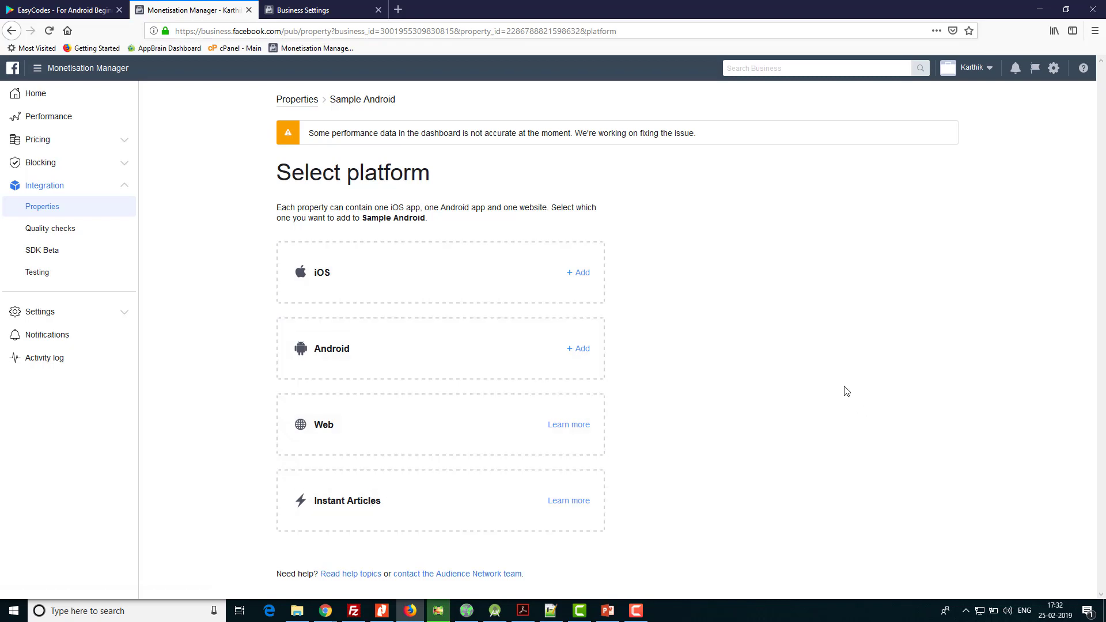
pyautogui.click(576, 349)
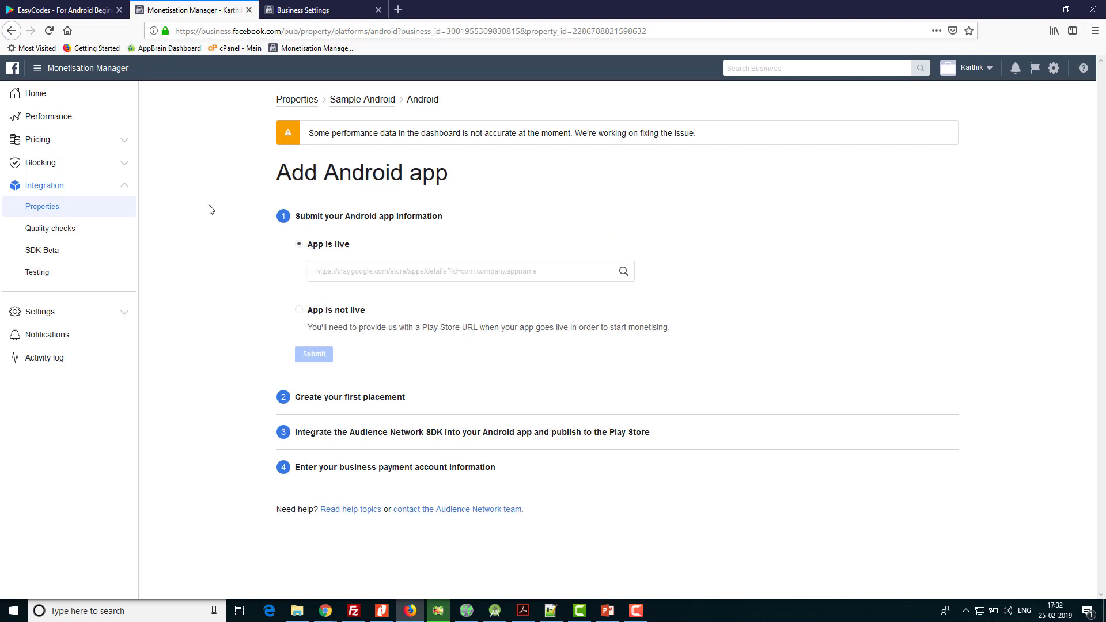
# Look at the Play Store address of the EasyCodes listing and return to the Add Android app page
pyautogui.click(87, 11)
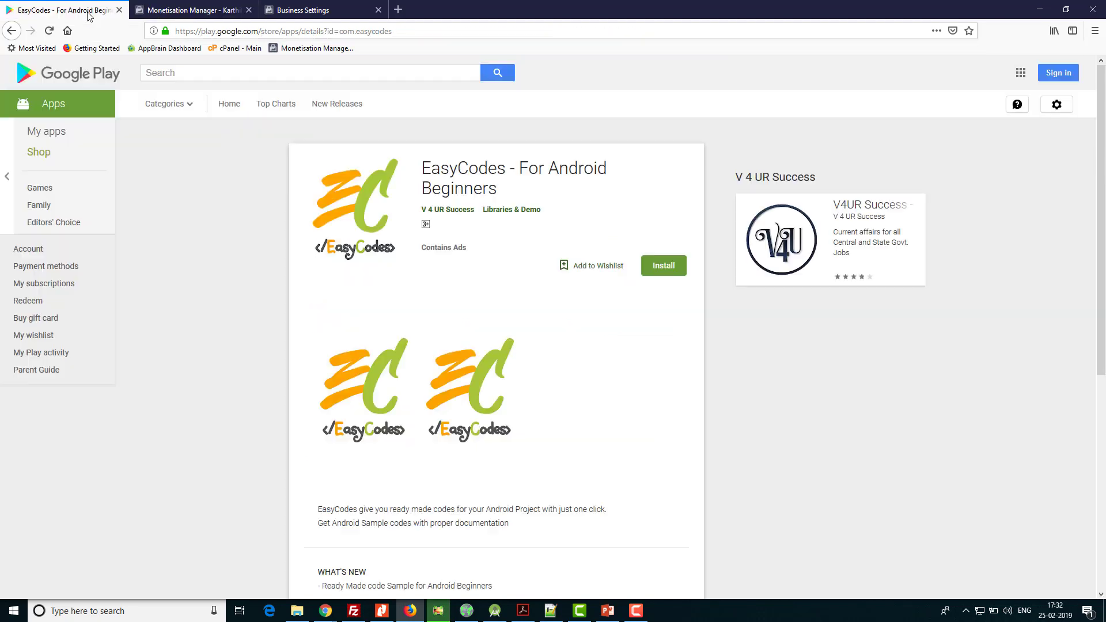
pyautogui.click(332, 32)
pyautogui.click(357, 73)
pyautogui.click(193, 10)
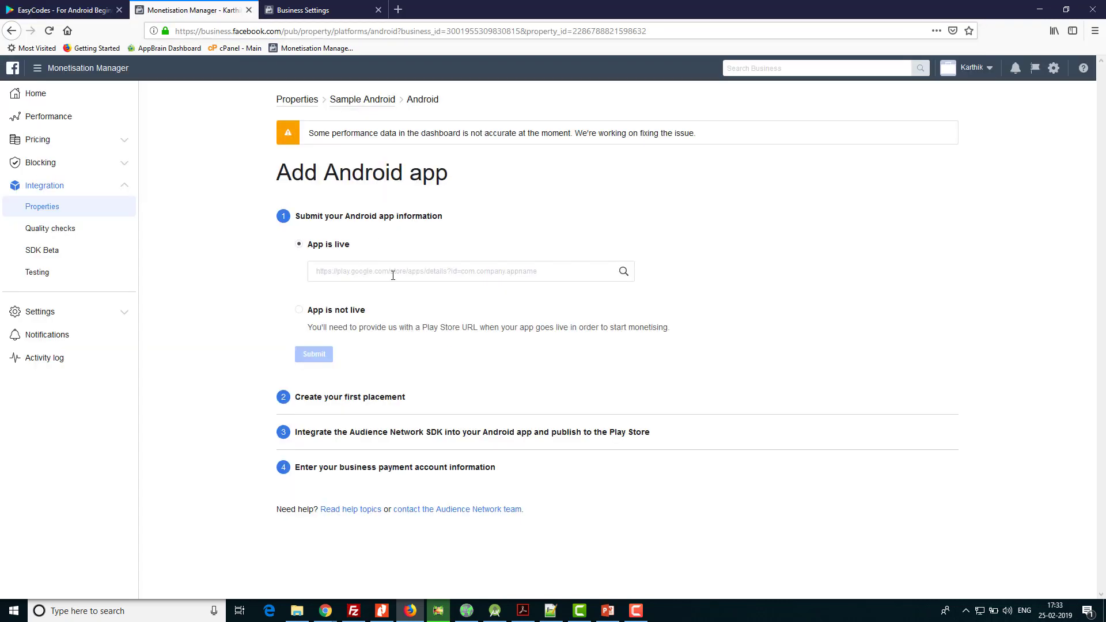
# Mark the Android app as not live and submit the app information
pyautogui.click(298, 310)
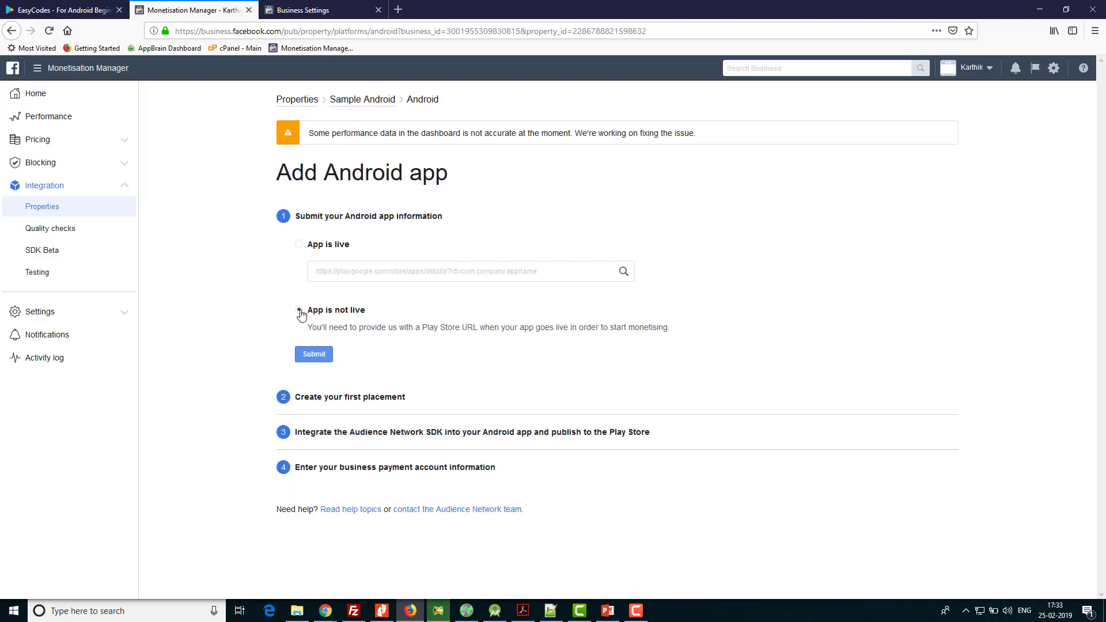
pyautogui.click(314, 354)
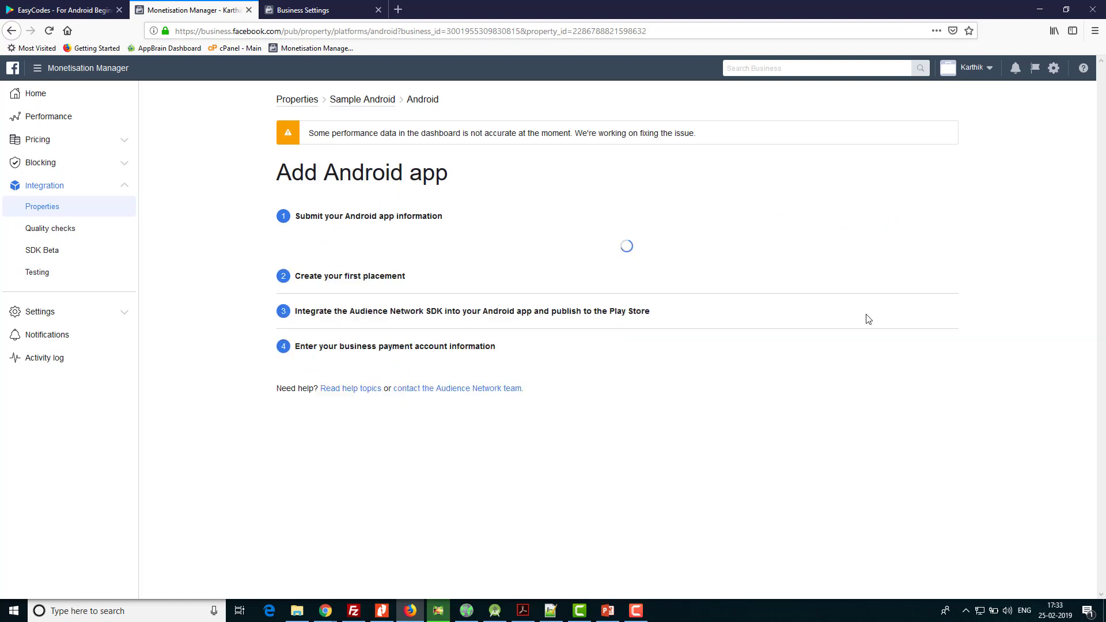
# Review the ad formats offered for the first placement, from Native to Medium rectangle
pyautogui.scroll(-3, 634, 407)
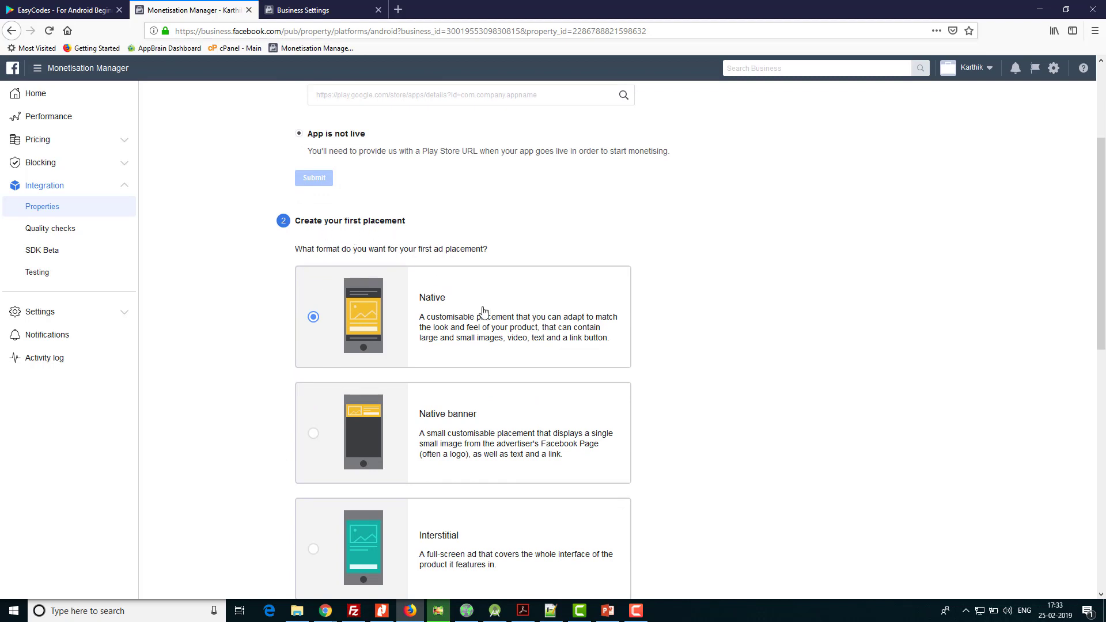
pyautogui.scroll(-1, 483, 313)
pyautogui.scroll(-2, 483, 312)
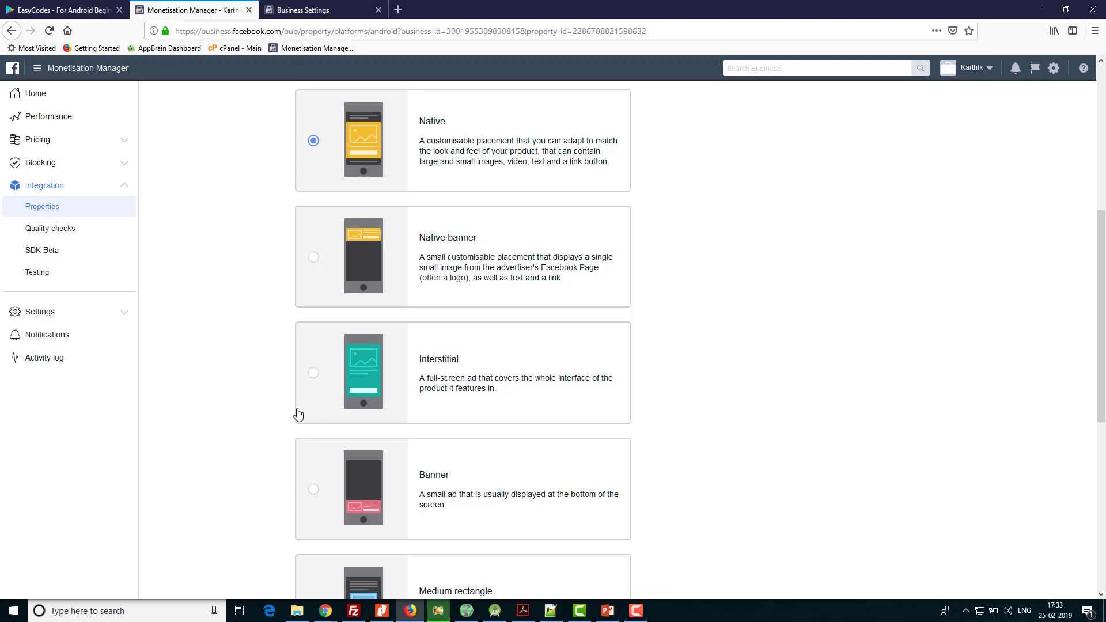
pyautogui.scroll(-2, 518, 365)
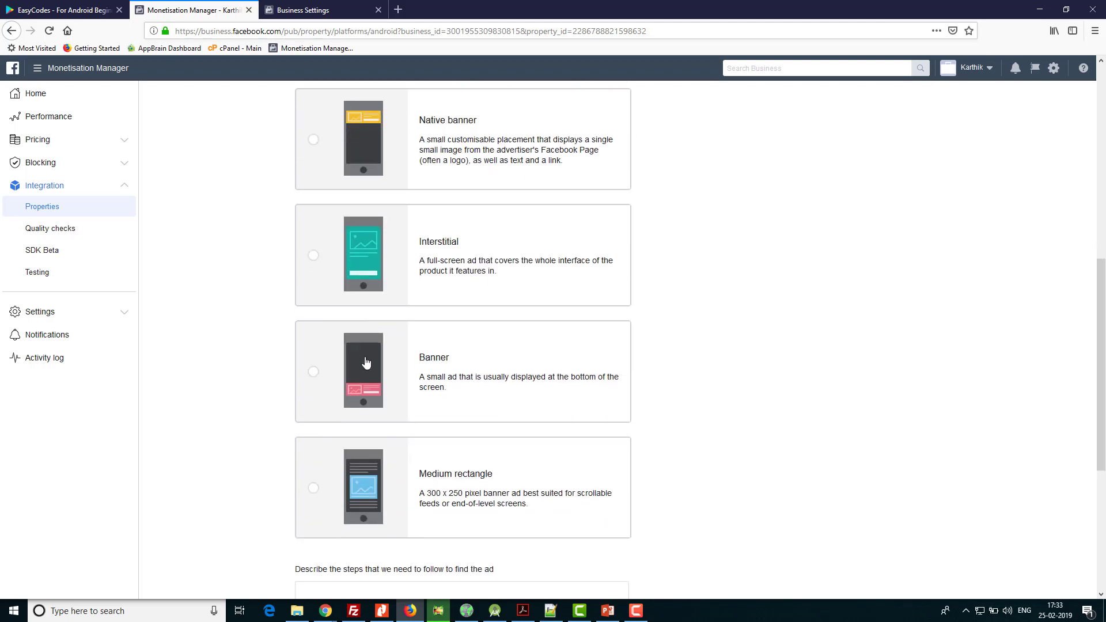
pyautogui.scroll(3, 701, 348)
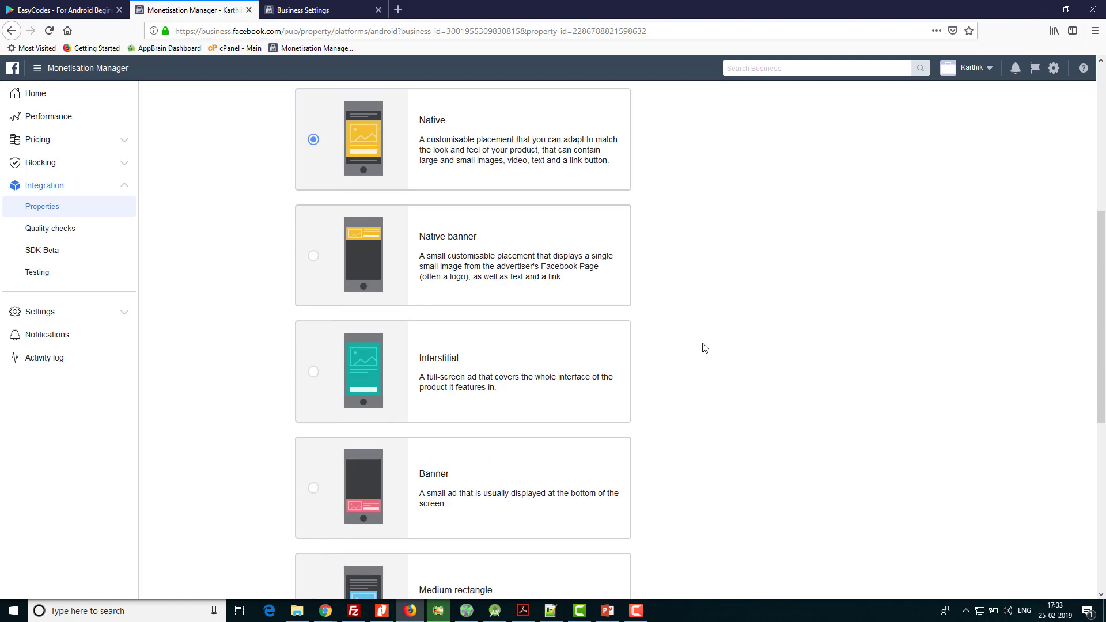
pyautogui.scroll(-3, 521, 463)
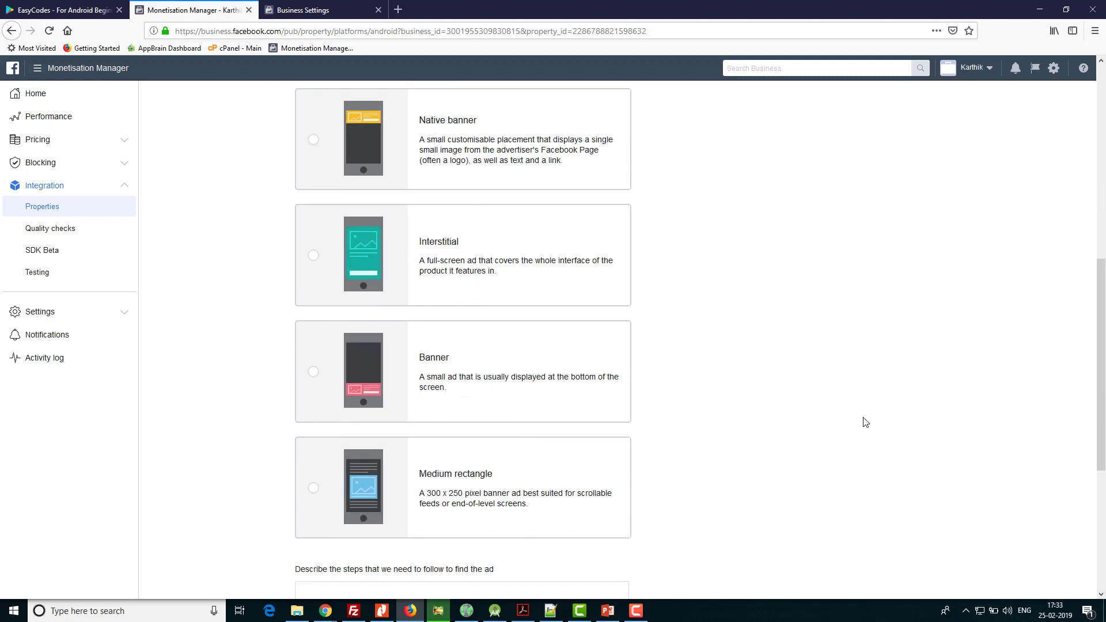
pyautogui.scroll(6, 783, 379)
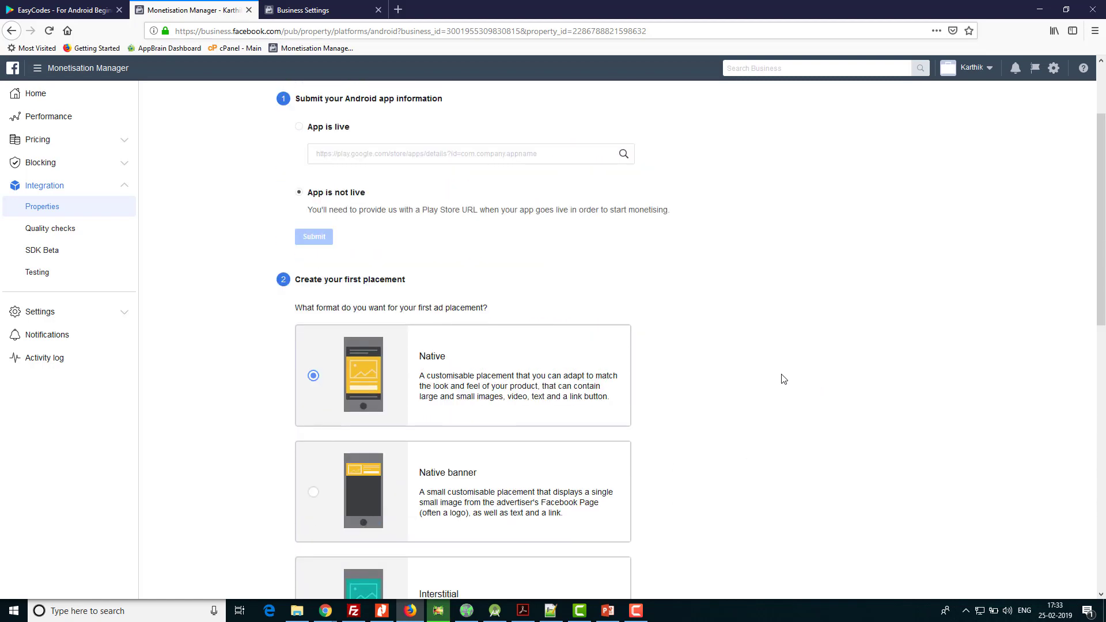
pyautogui.scroll(-4, 783, 379)
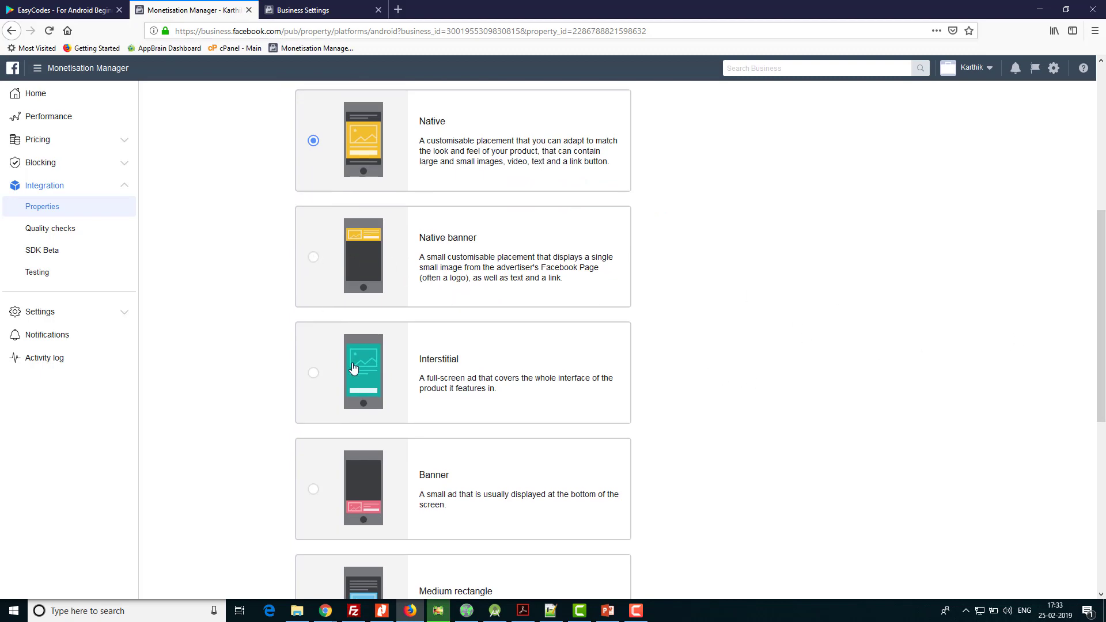
pyautogui.scroll(-2, 346, 367)
# Create a Banner placement with the ad description "This add is shown on Homscreen of my app as Banner ad"
pyautogui.click(314, 372)
pyautogui.scroll(-5, 626, 363)
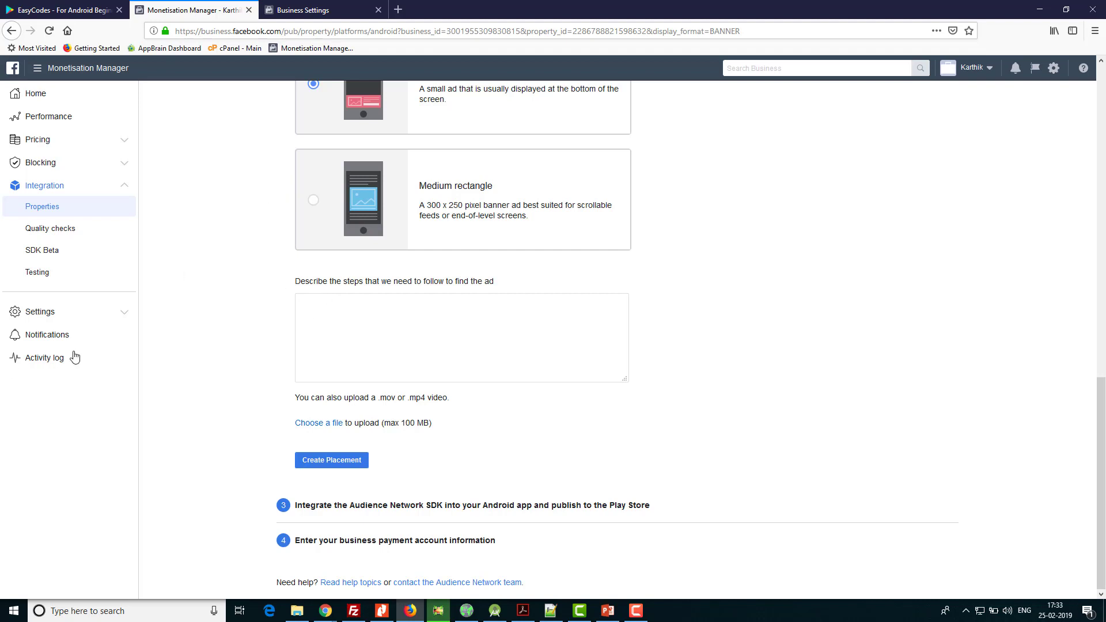
pyautogui.click(384, 305)
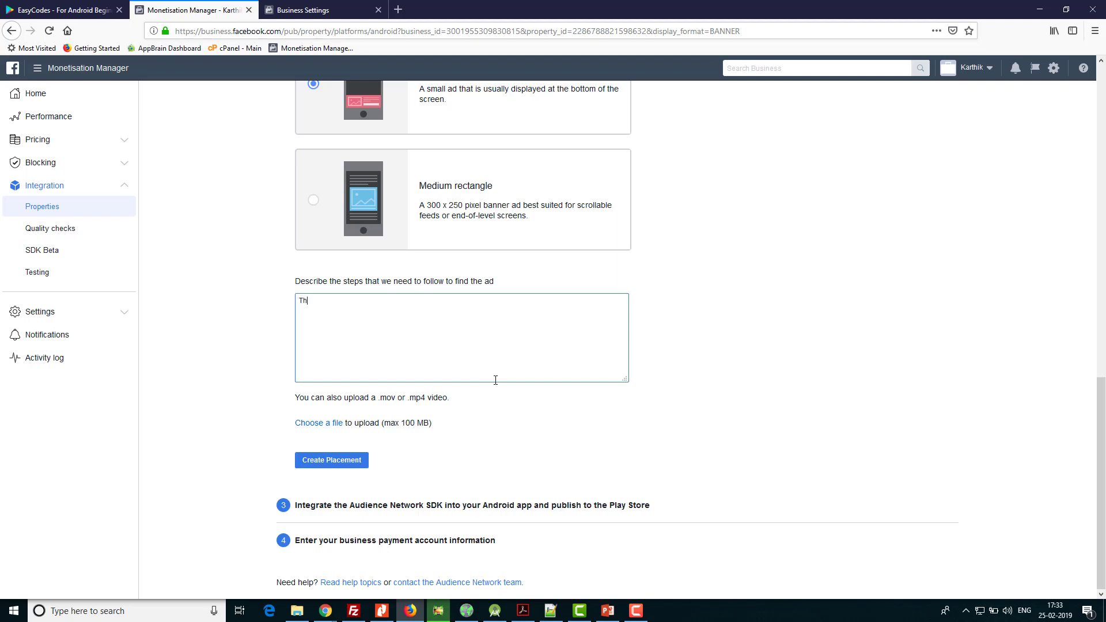
pyautogui.write('This add is shown on Homscreen of my app as Banner ad')
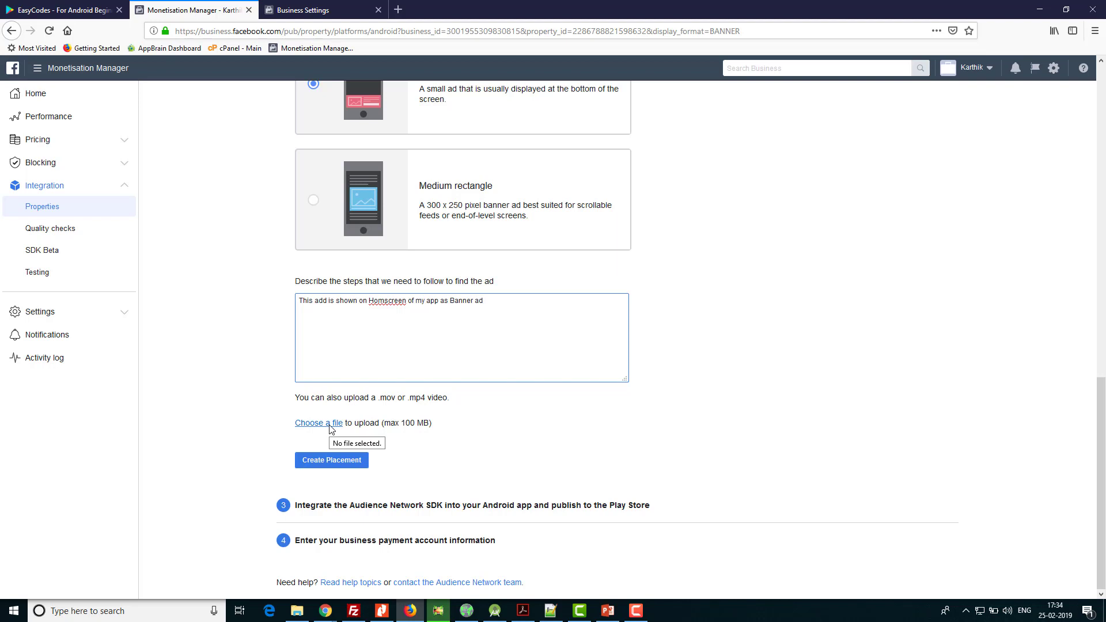
pyautogui.click(335, 463)
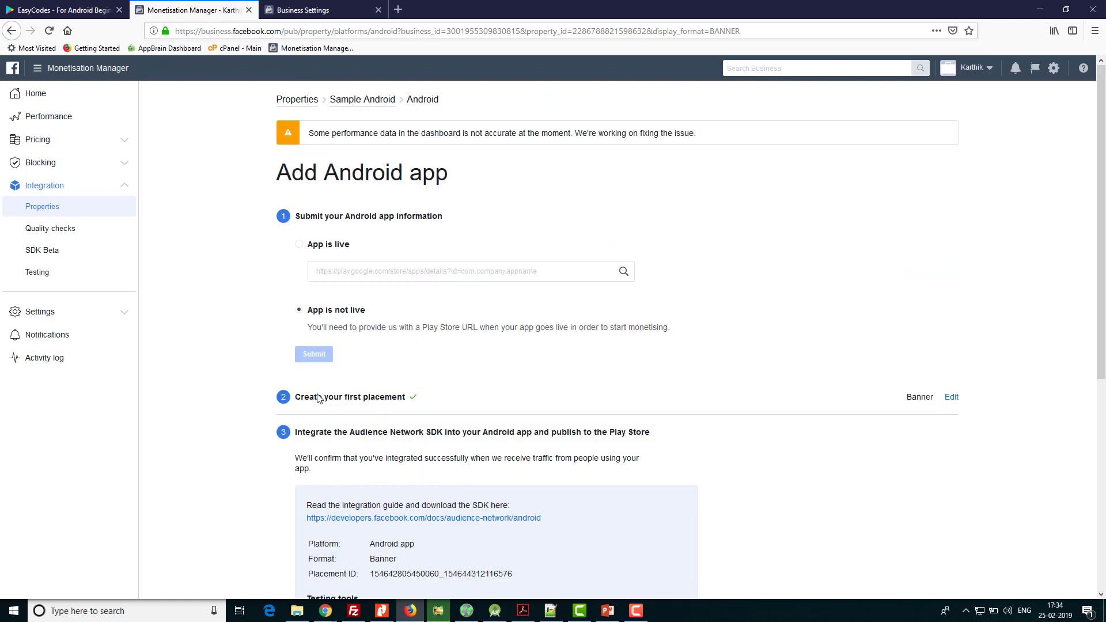
# Locate and highlight the placement ID of the new banner placement in the SDK integration section
pyautogui.scroll(-6, 311, 400)
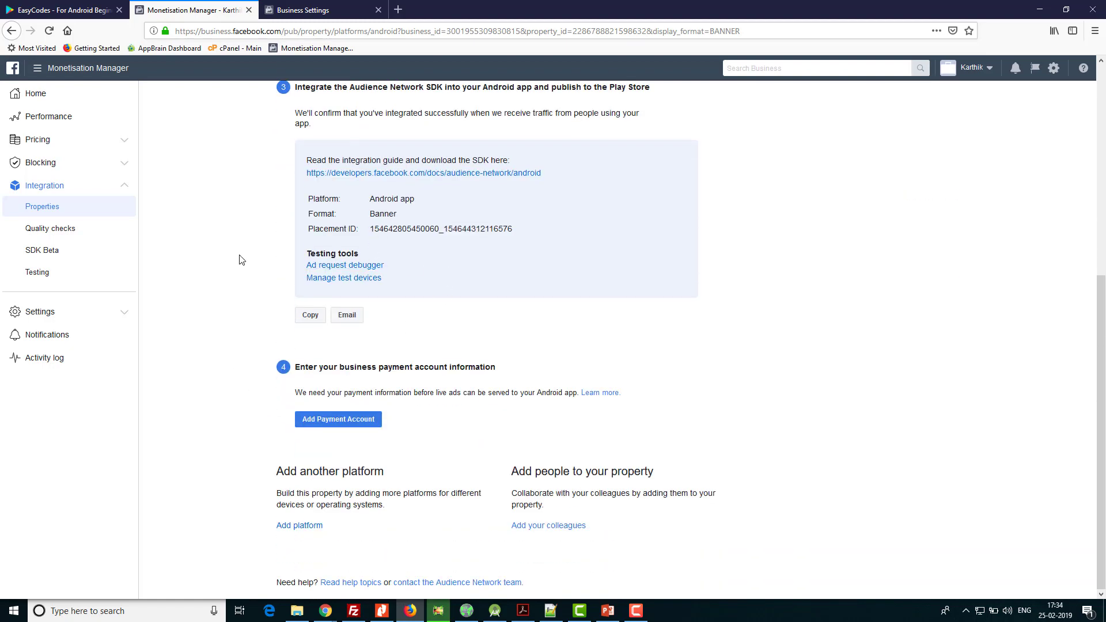
pyautogui.moveTo(372, 230); pyautogui.dragTo(512, 232)
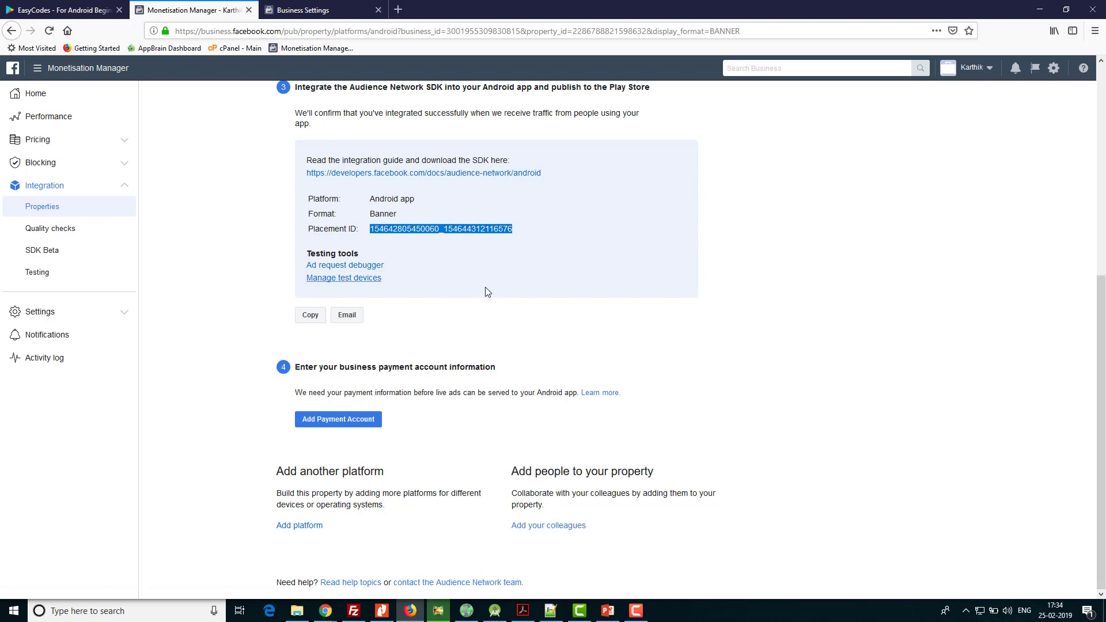
pyautogui.scroll(6, 485, 287)
pyautogui.scroll(-5, 402, 209)
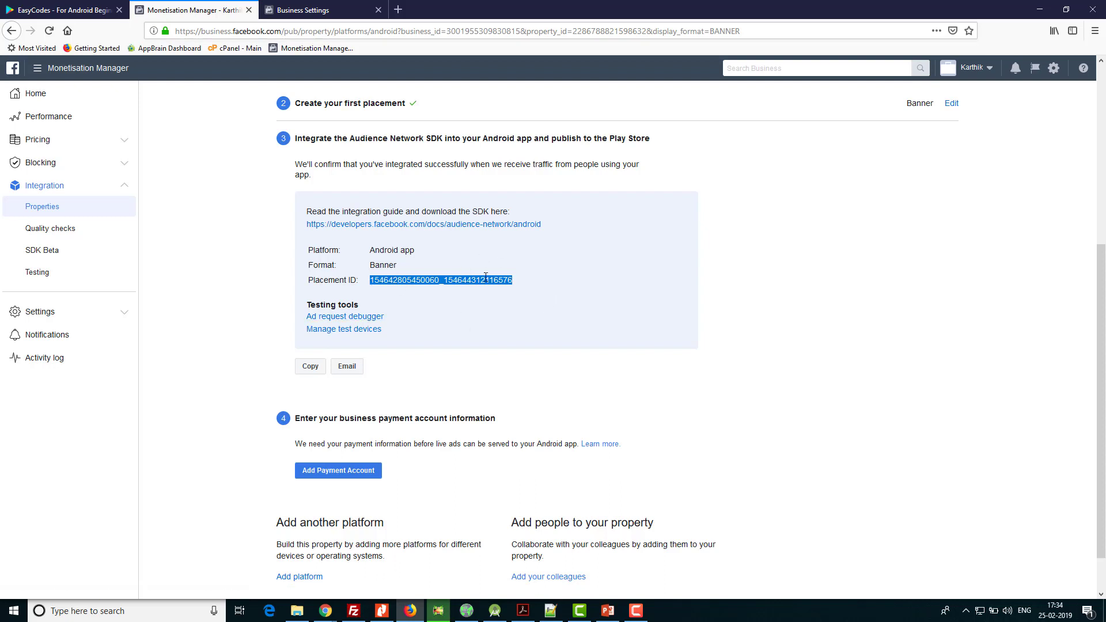
pyautogui.click(538, 296)
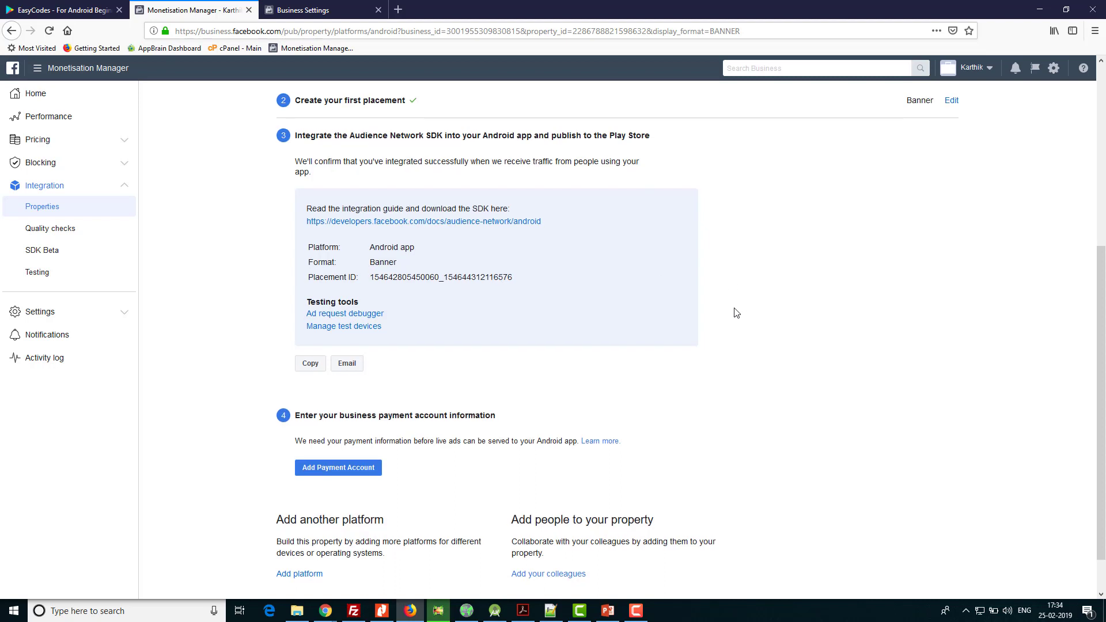
# Add the first existing payment account listed to the business, close the completion dialog and reload the Add Android app page
pyautogui.scroll(-2, 634, 299)
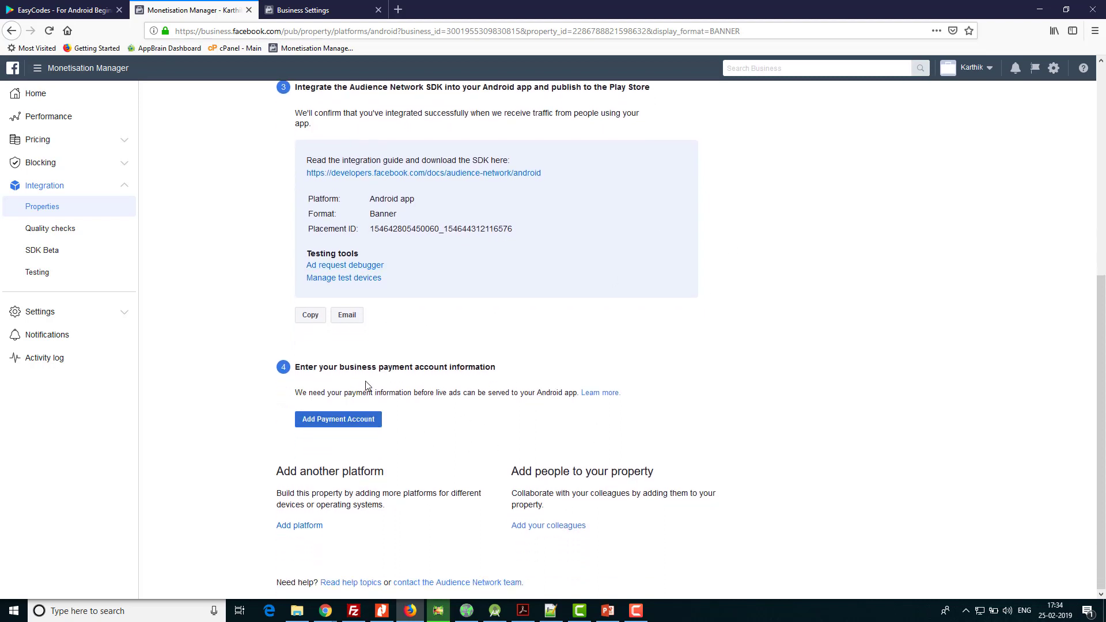
pyautogui.click(334, 420)
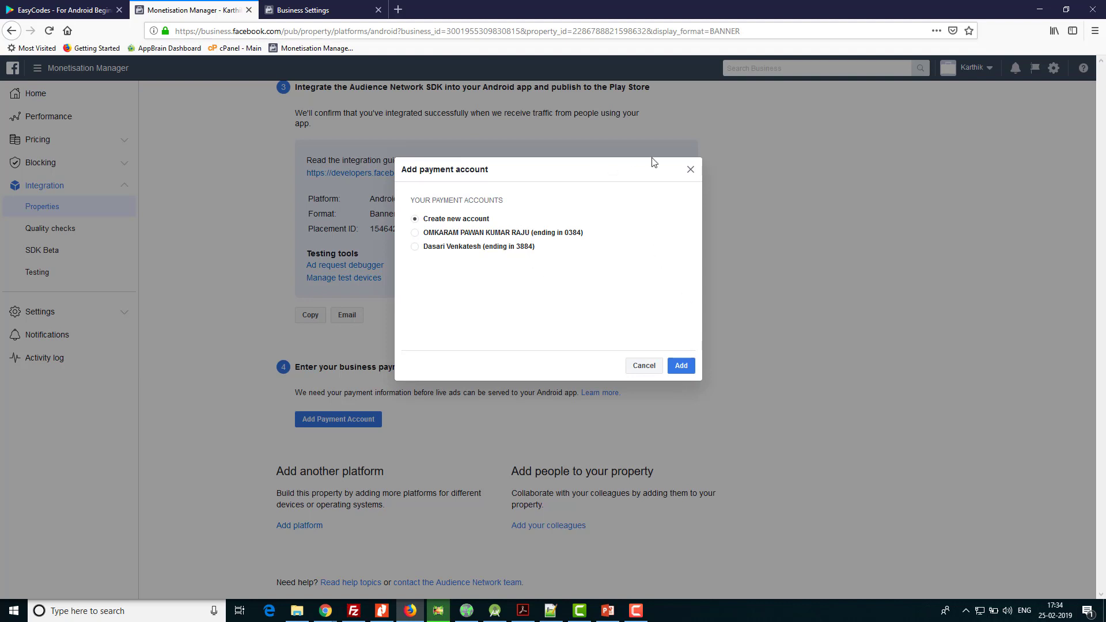
pyautogui.click(416, 232)
pyautogui.click(678, 367)
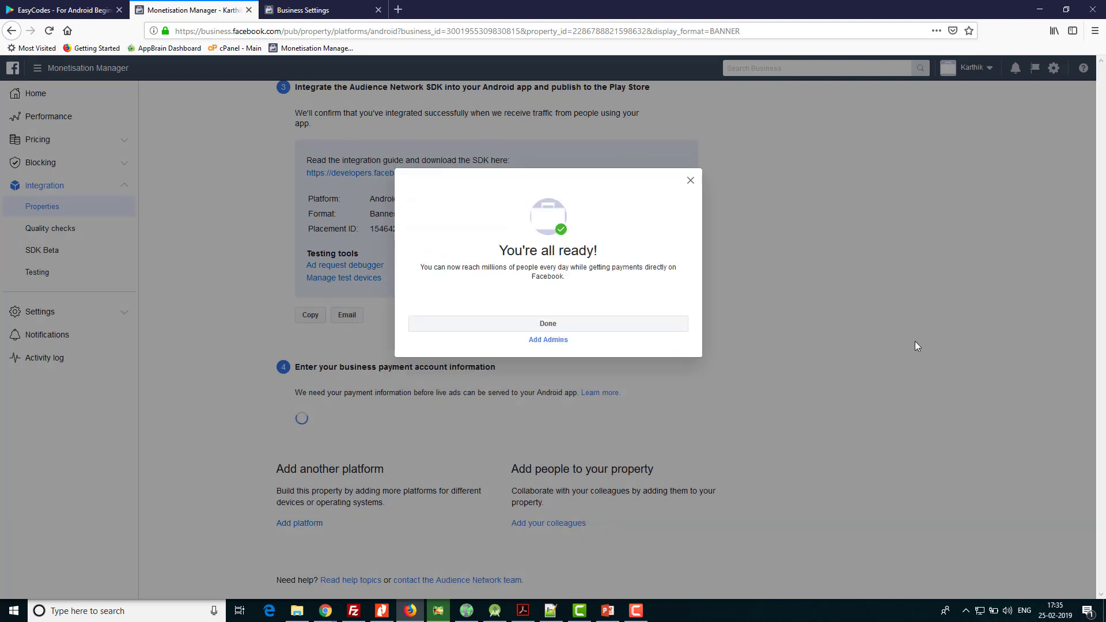
pyautogui.click(548, 324)
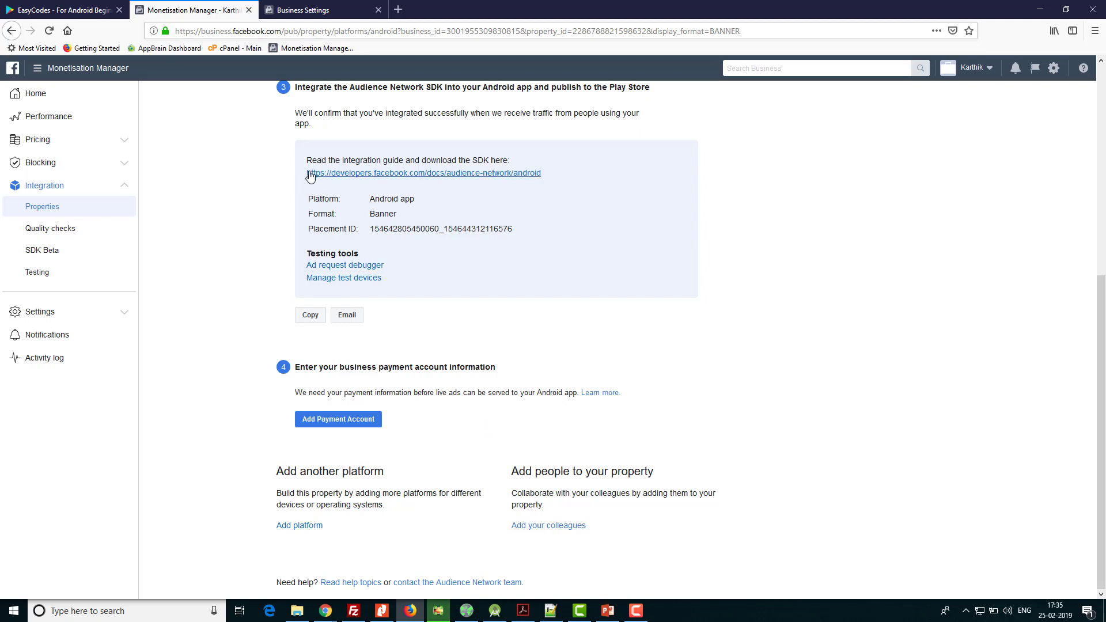
pyautogui.click(49, 32)
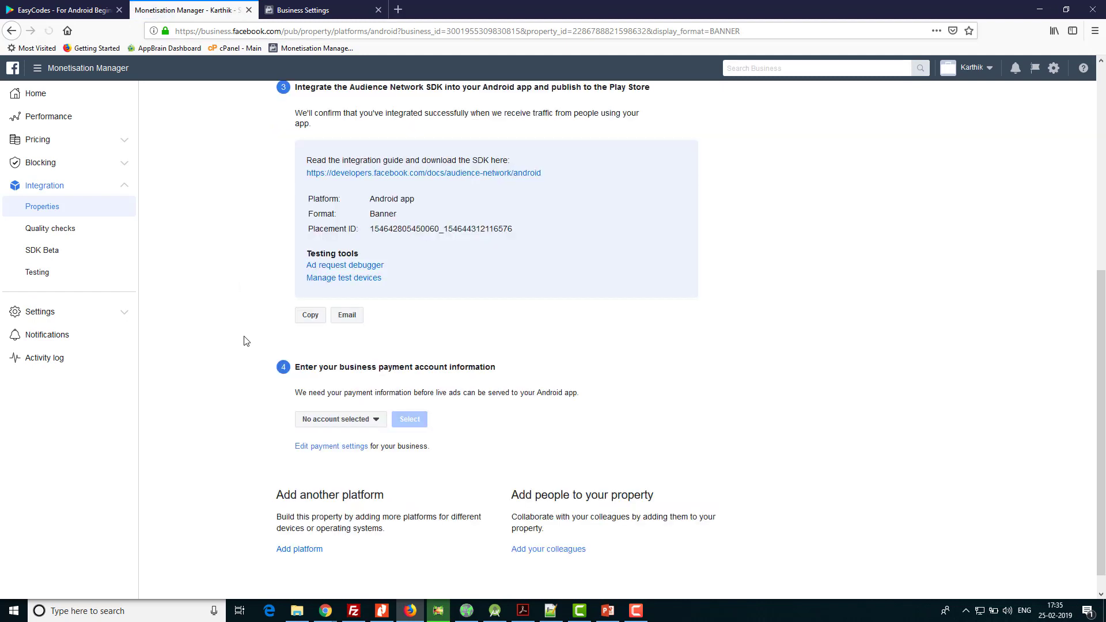
pyautogui.scroll(-1, 244, 341)
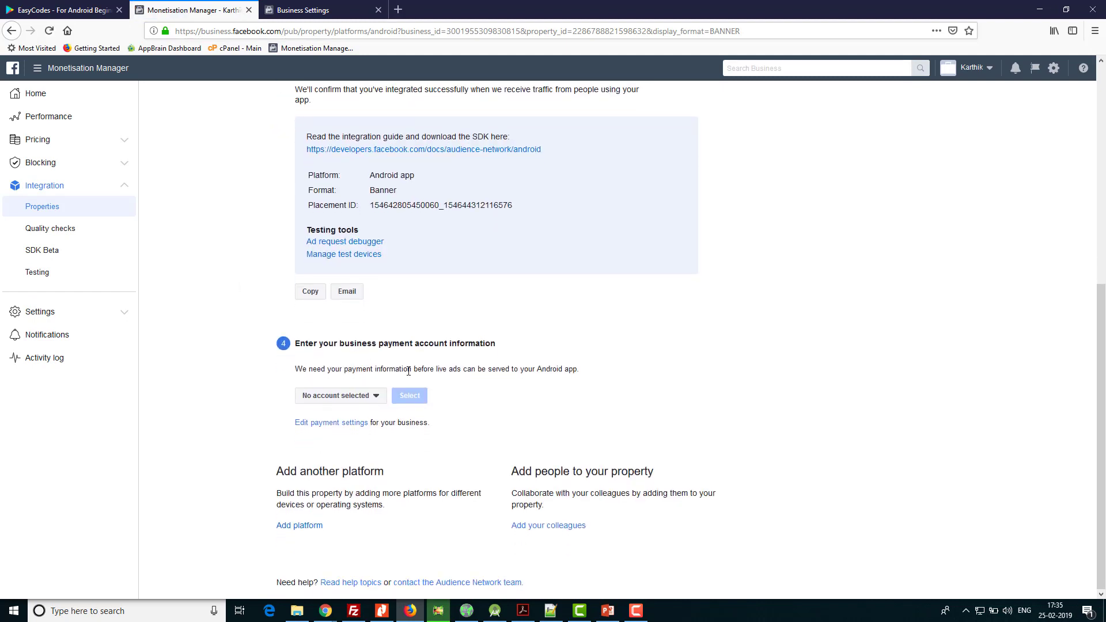
# Assign the listed payment account as the business payment account for the Android app
pyautogui.click(369, 397)
pyautogui.click(354, 414)
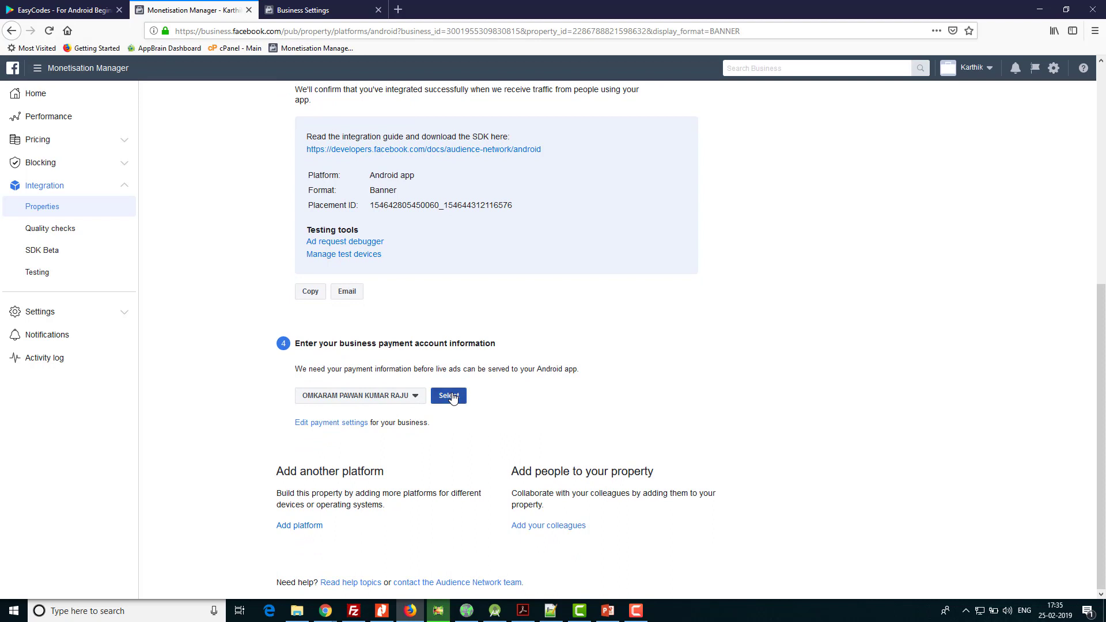
pyautogui.click(408, 397)
pyautogui.click(383, 413)
pyautogui.click(450, 398)
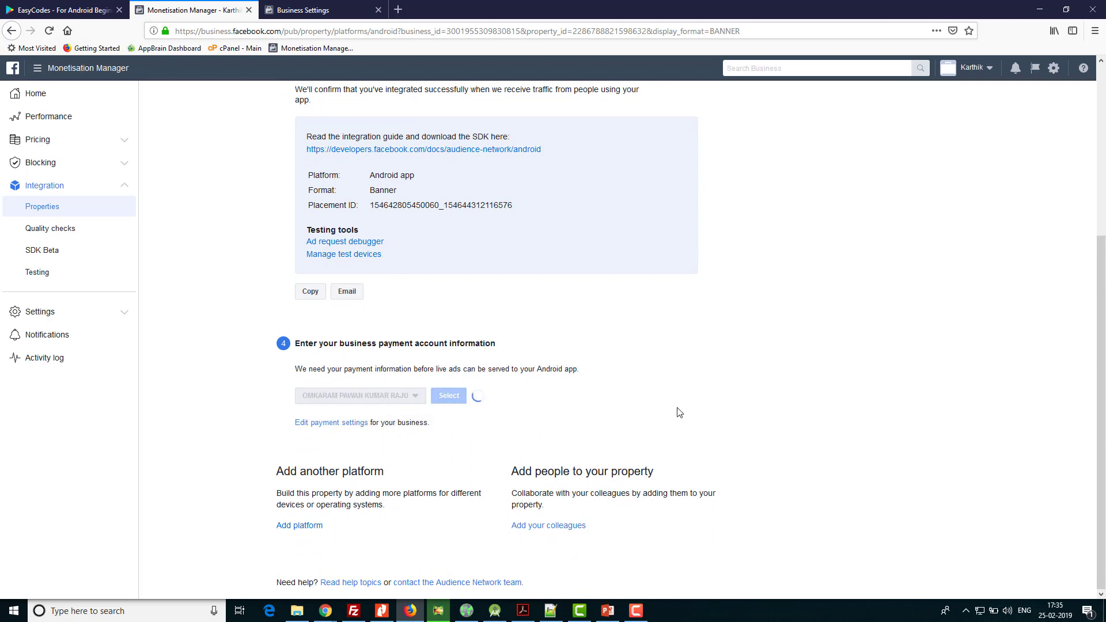
pyautogui.scroll(-1, 616, 414)
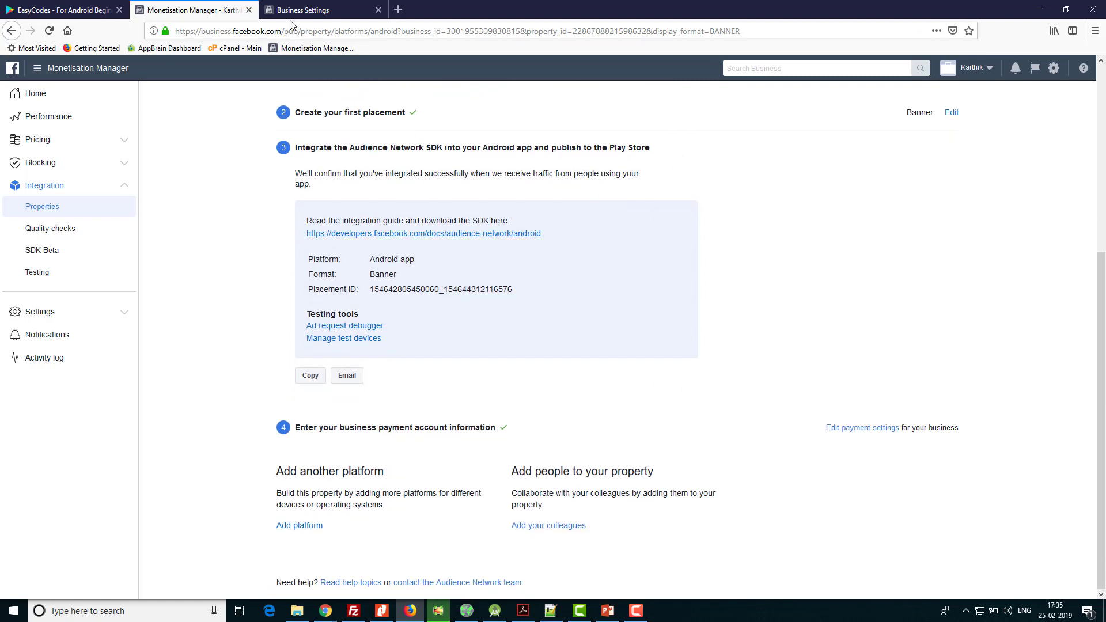
# Close the Monetisation Manager and Business Settings pages and open business.facebook.com in a new browser tab
pyautogui.click(250, 12)
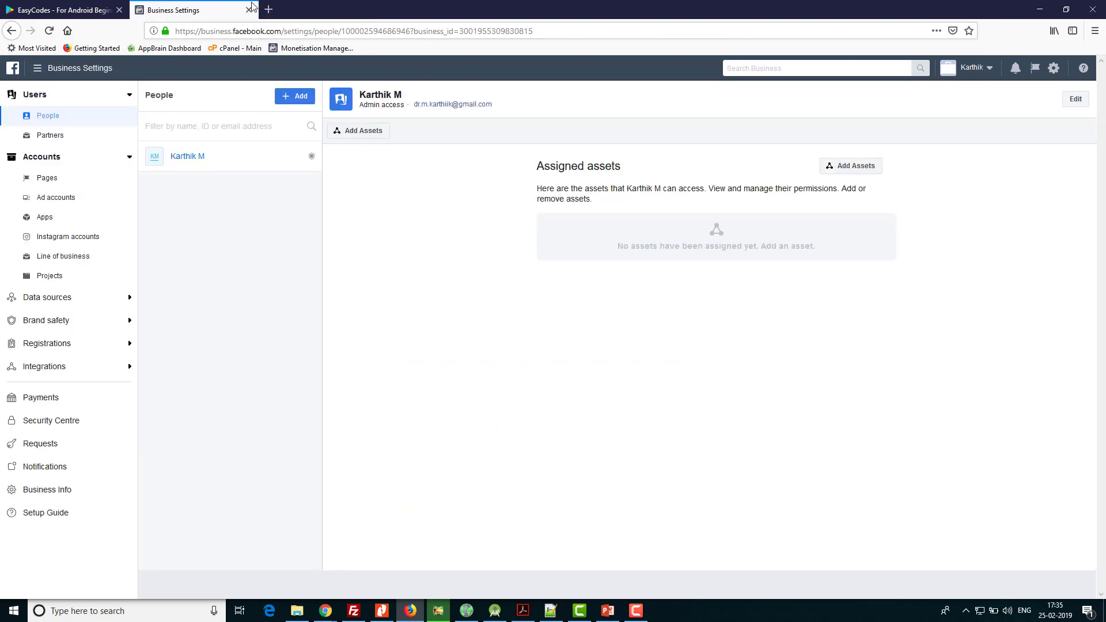
pyautogui.click(250, 11)
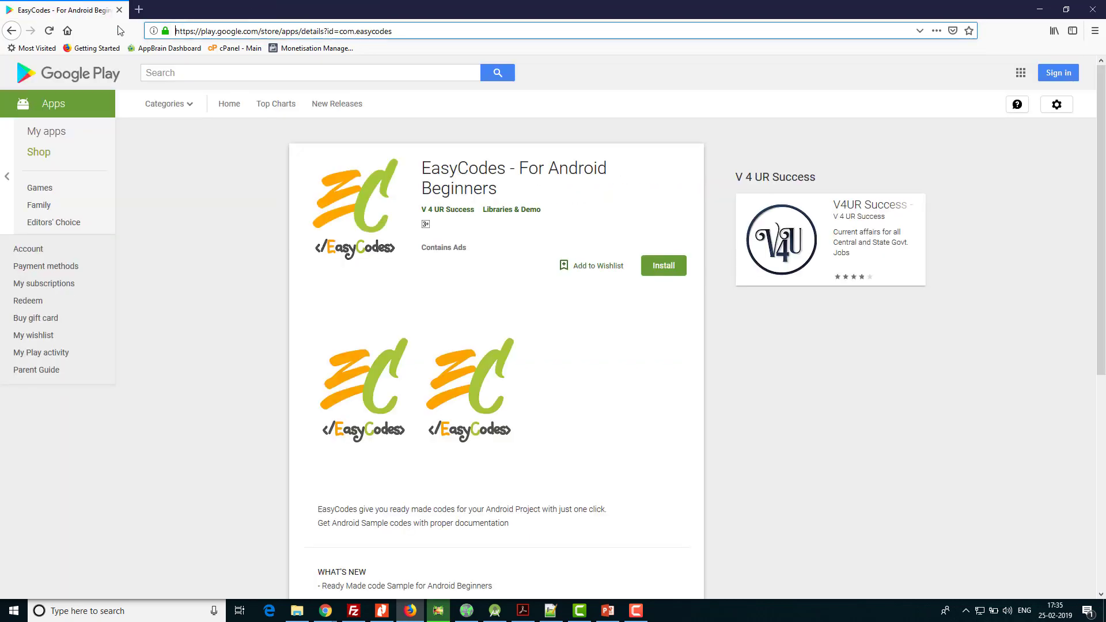
pyautogui.click(139, 11)
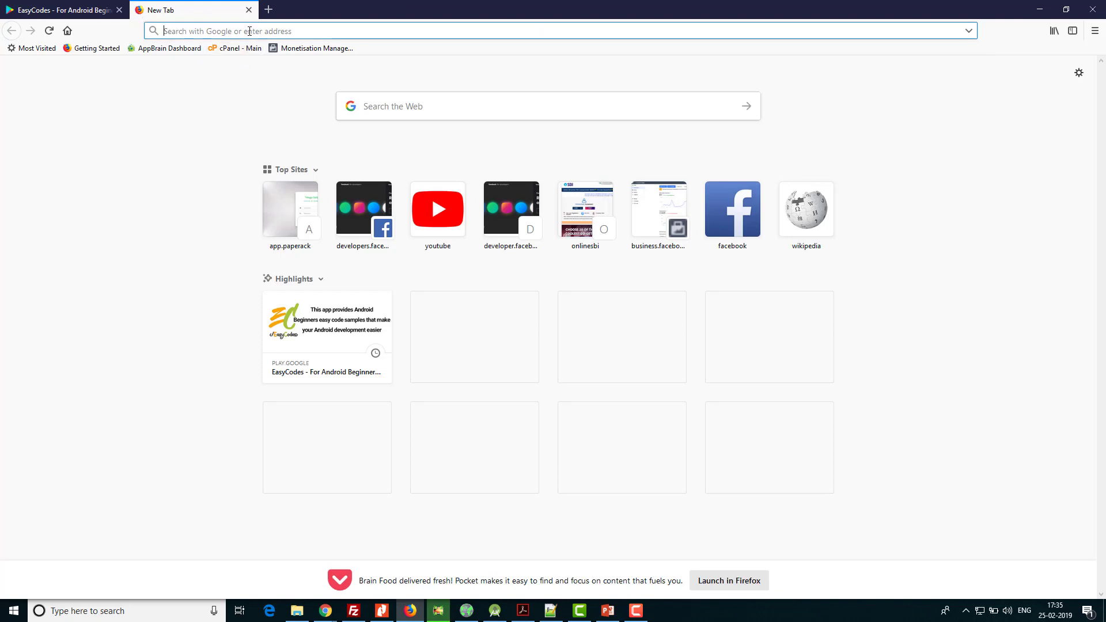
pyautogui.write('businees')
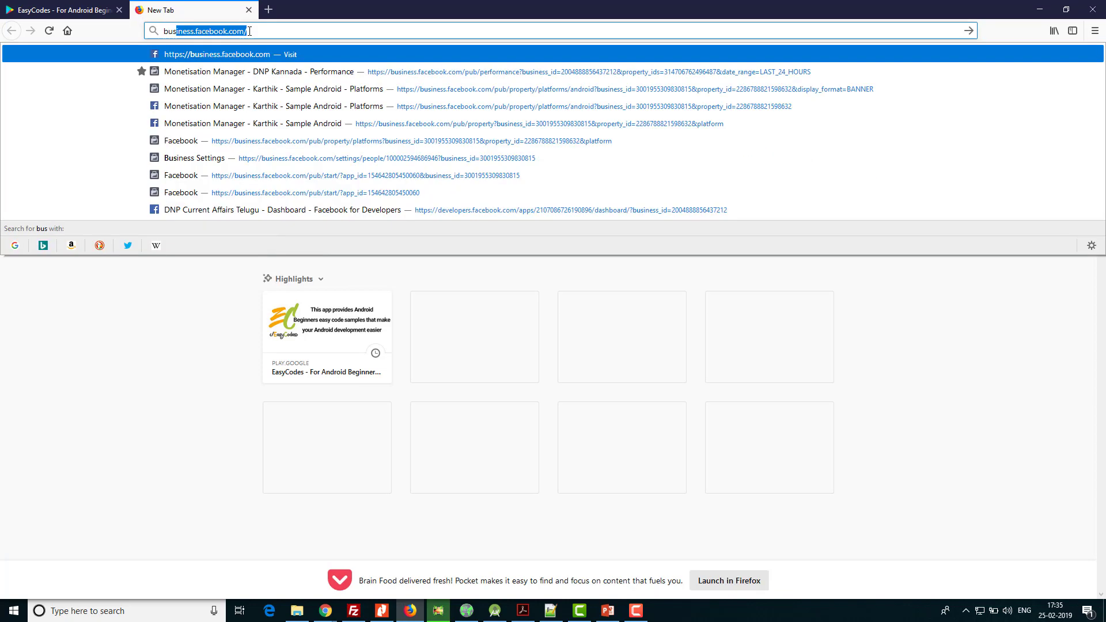
pyautogui.press('BackSpace')
pyautogui.press('BackSpace')
pyautogui.write('ss')
pyautogui.press('Return')
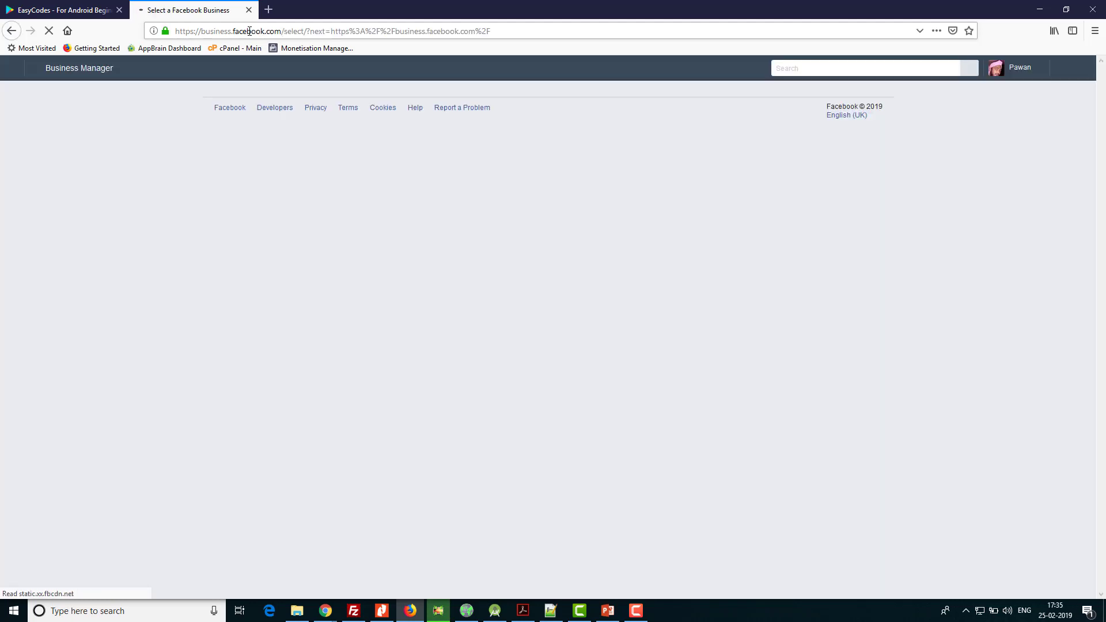
# Switch to the business account that owns Sample Android and open its Monetisation Manager
pyautogui.click(1038, 70)
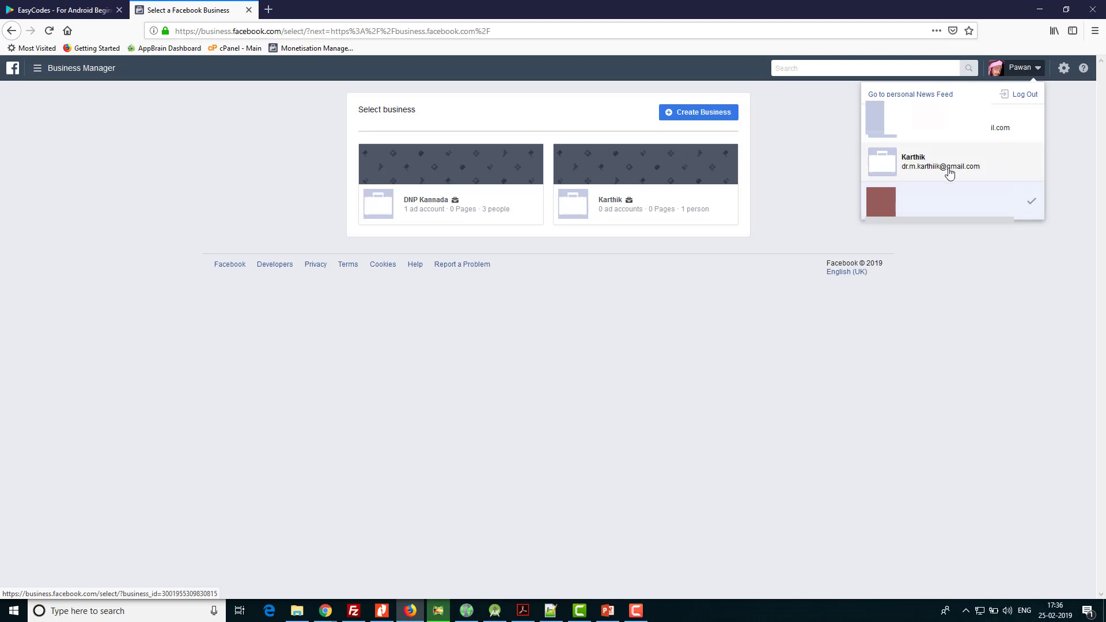
pyautogui.click(978, 160)
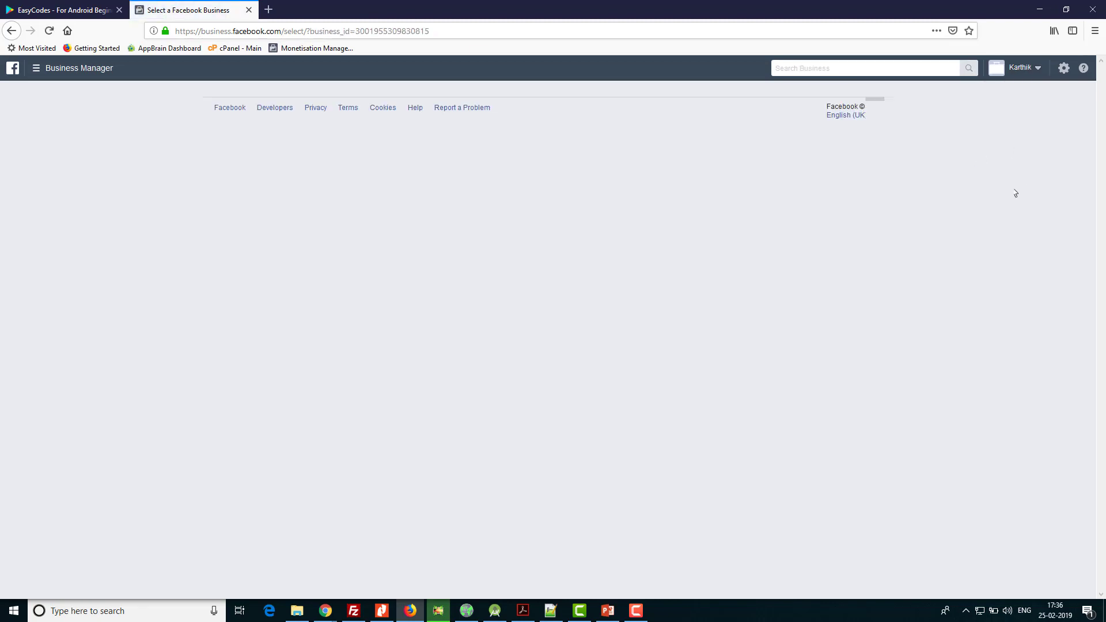
pyautogui.click(37, 69)
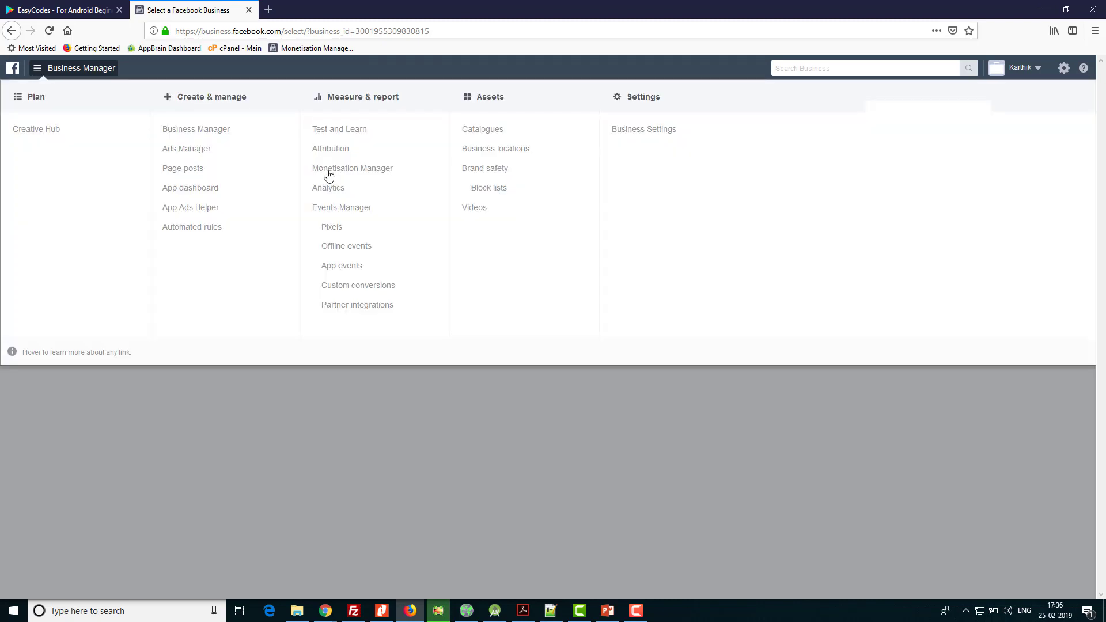
pyautogui.click(378, 174)
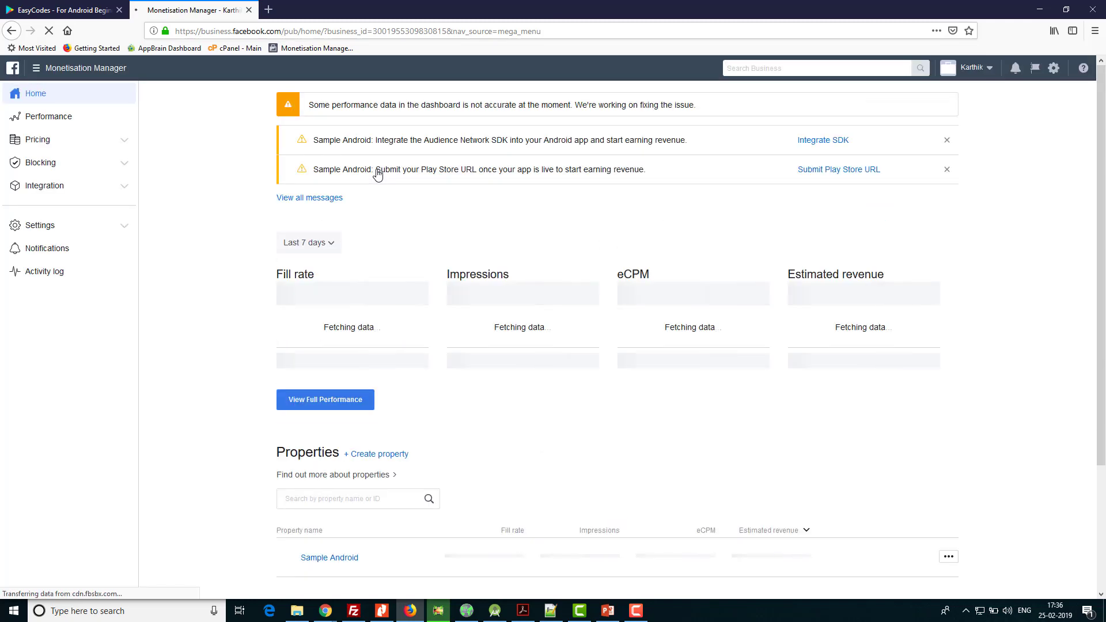
# Review the Sample Android alerts, the performance metrics and the property list on the Monetisation Manager home page
pyautogui.scroll(-1, 235, 252)
pyautogui.scroll(-3, 235, 252)
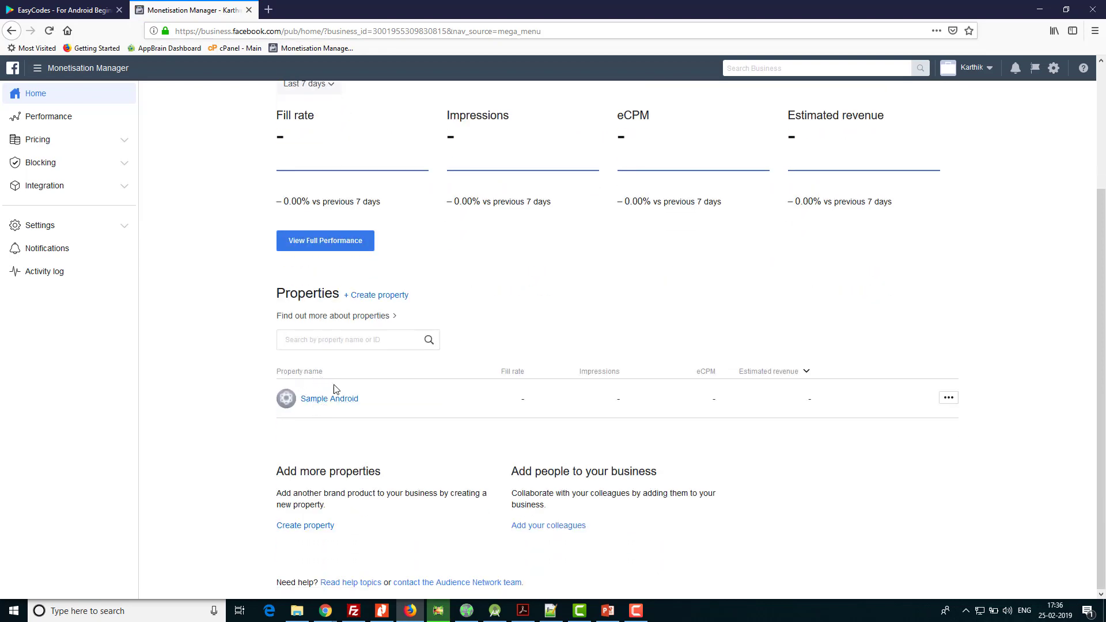
pyautogui.scroll(3, 651, 300)
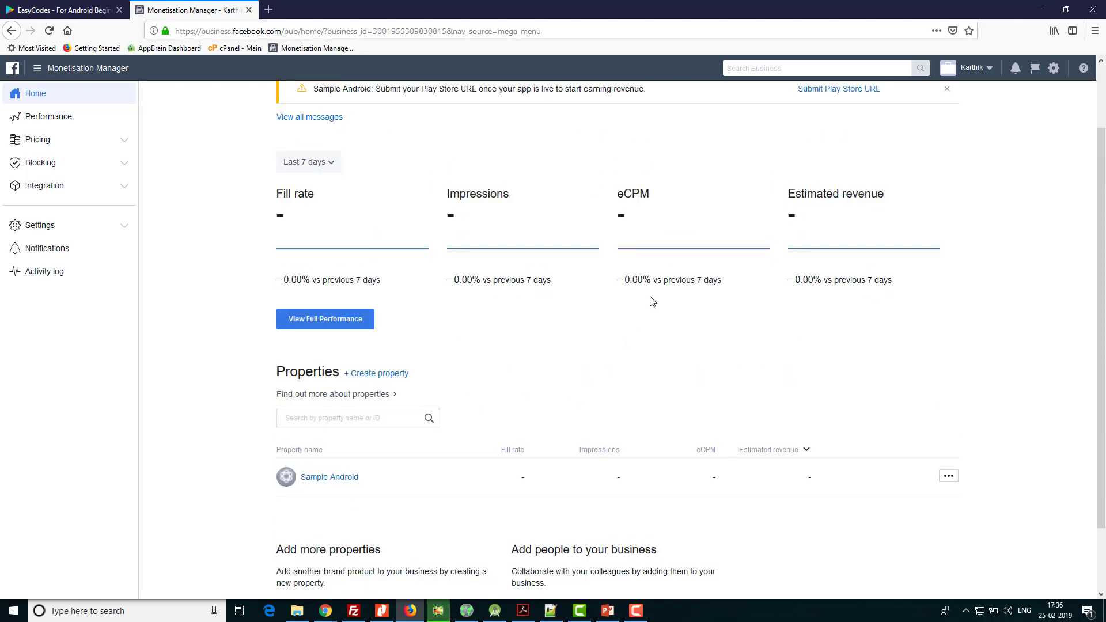
pyautogui.scroll(-1, 651, 301)
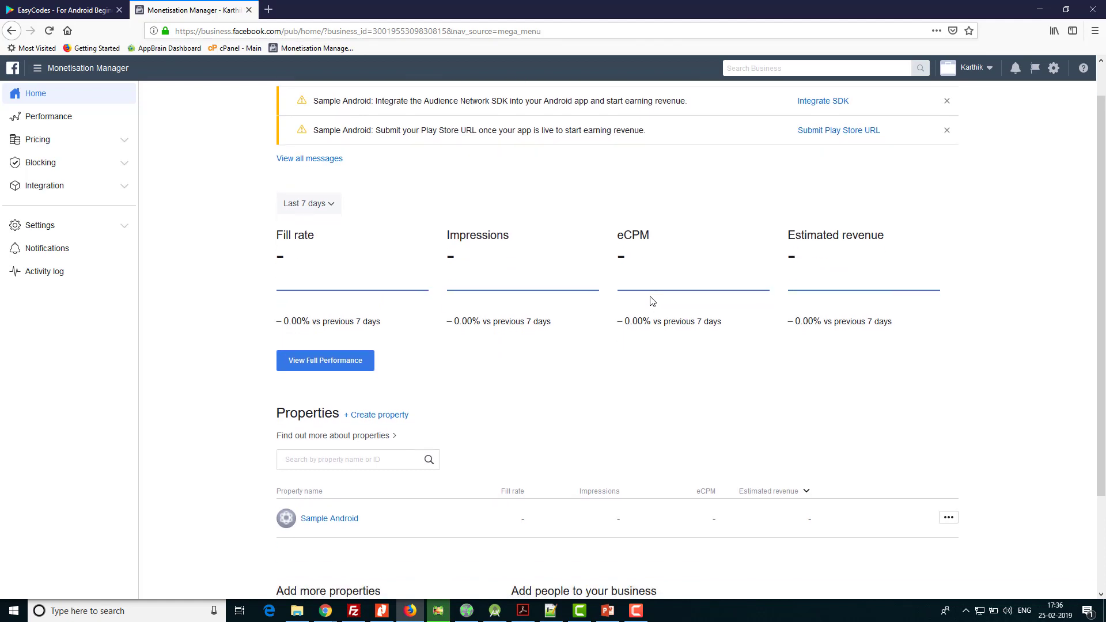
pyautogui.scroll(1, 655, 294)
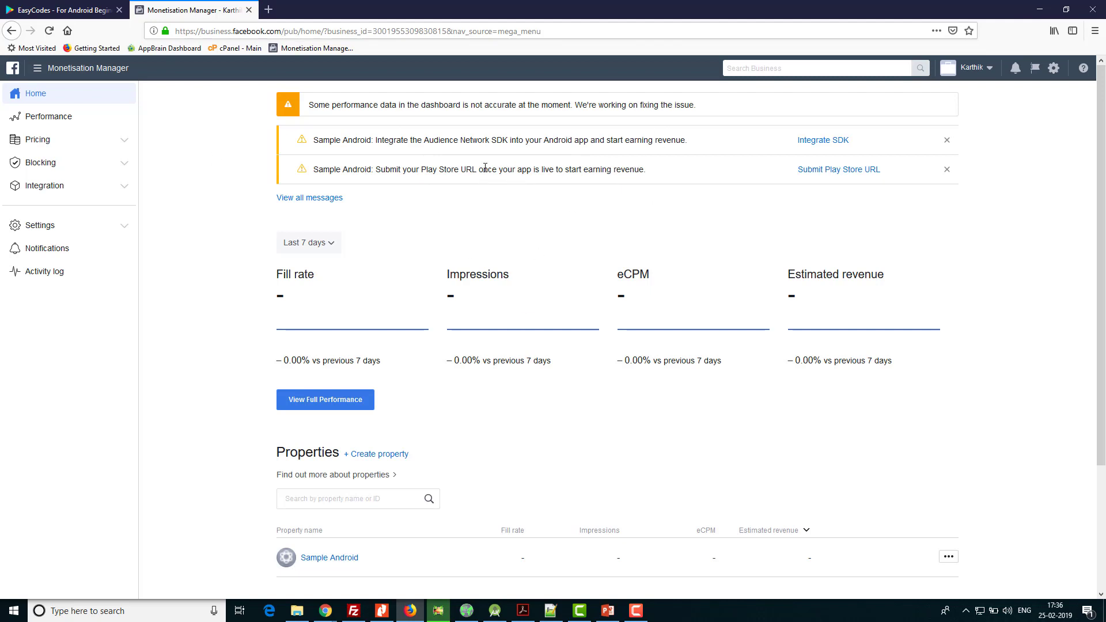
pyautogui.scroll(-3, 654, 373)
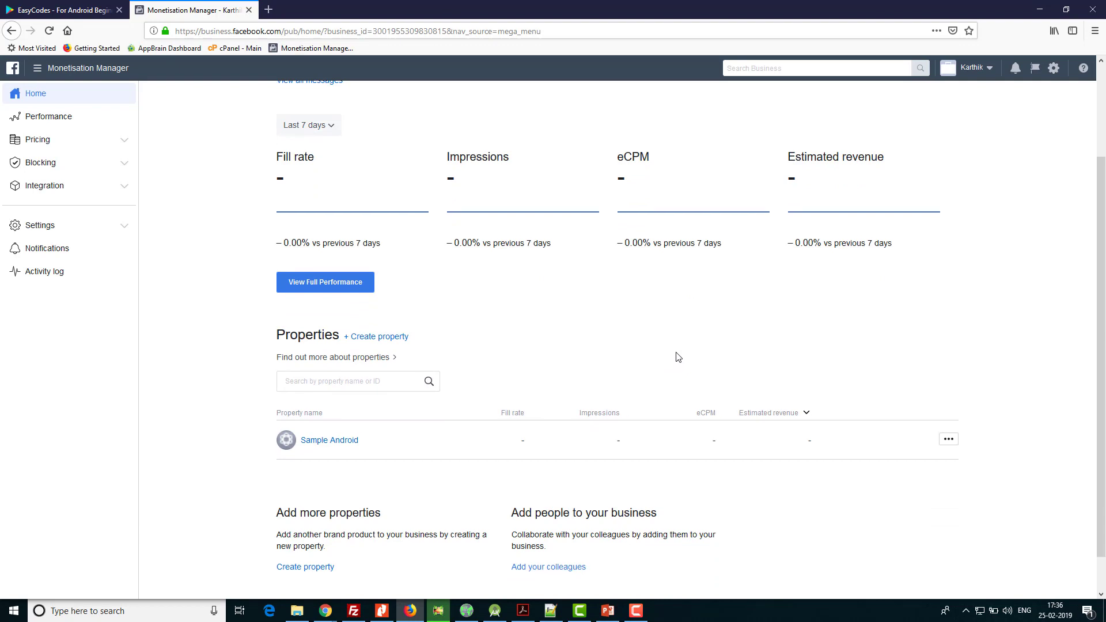
# Open Sample Android's performance page and view its breakdown by placements and by properties
pyautogui.click(347, 446)
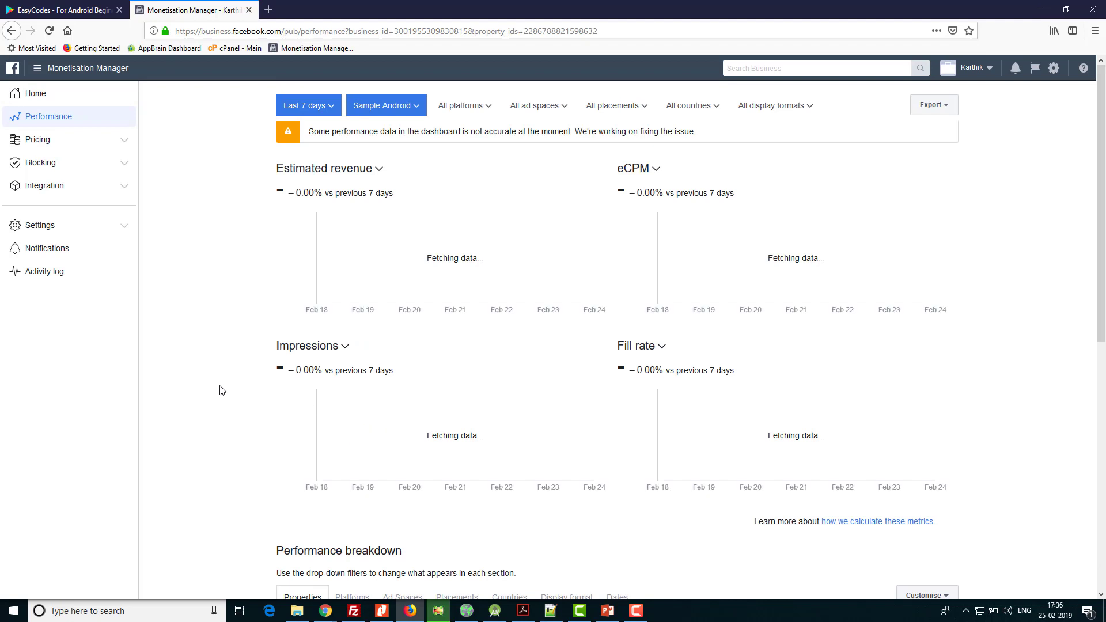
pyautogui.scroll(-4, 213, 390)
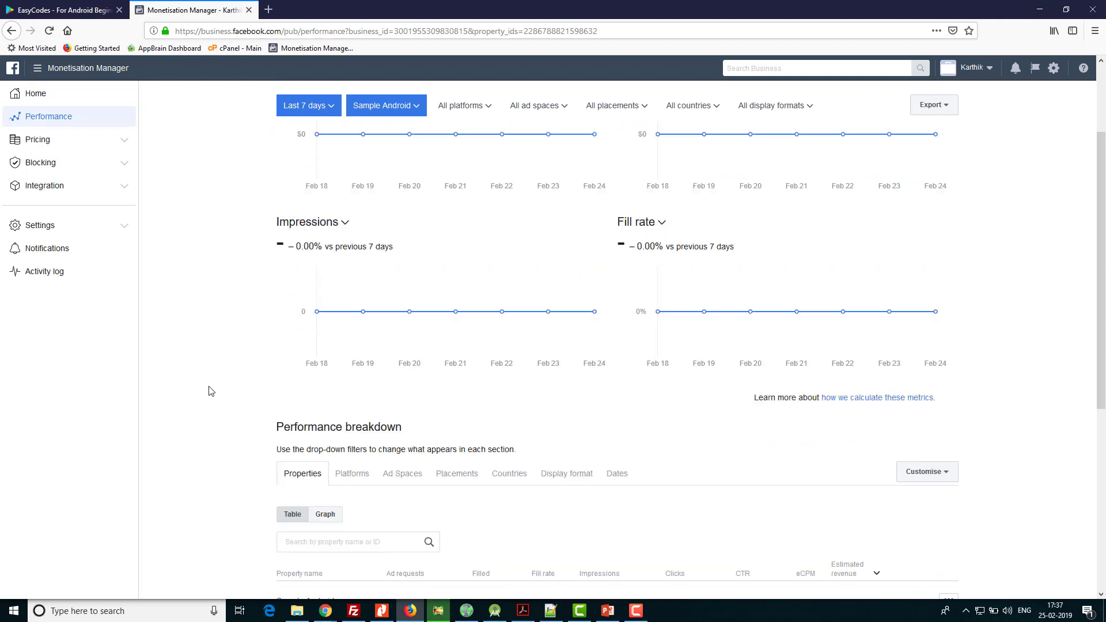
pyautogui.scroll(1, 211, 391)
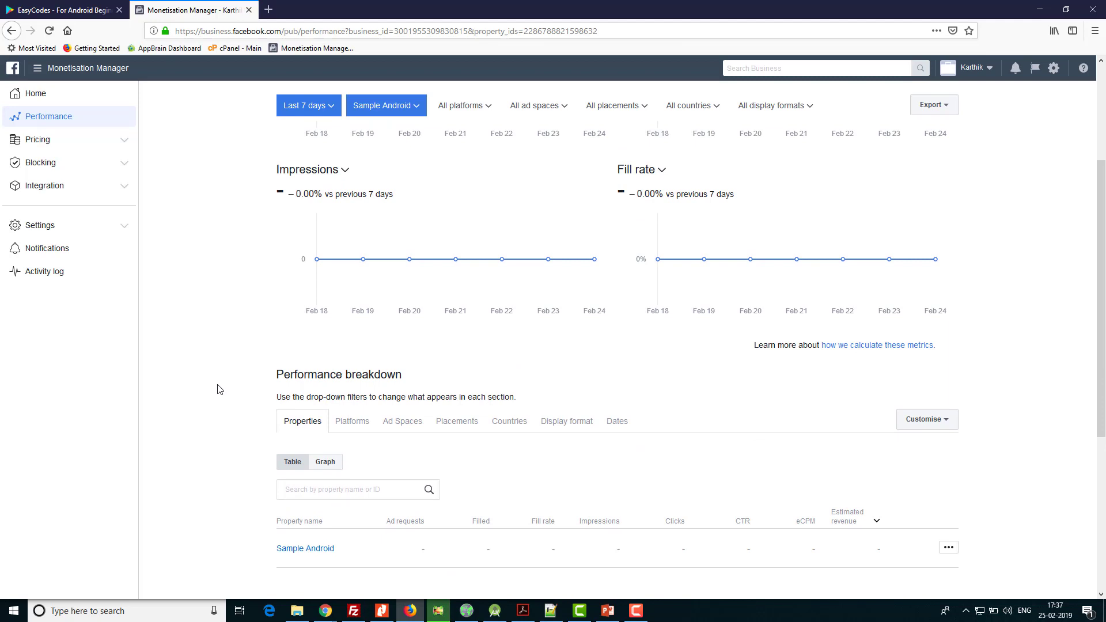
pyautogui.click(466, 426)
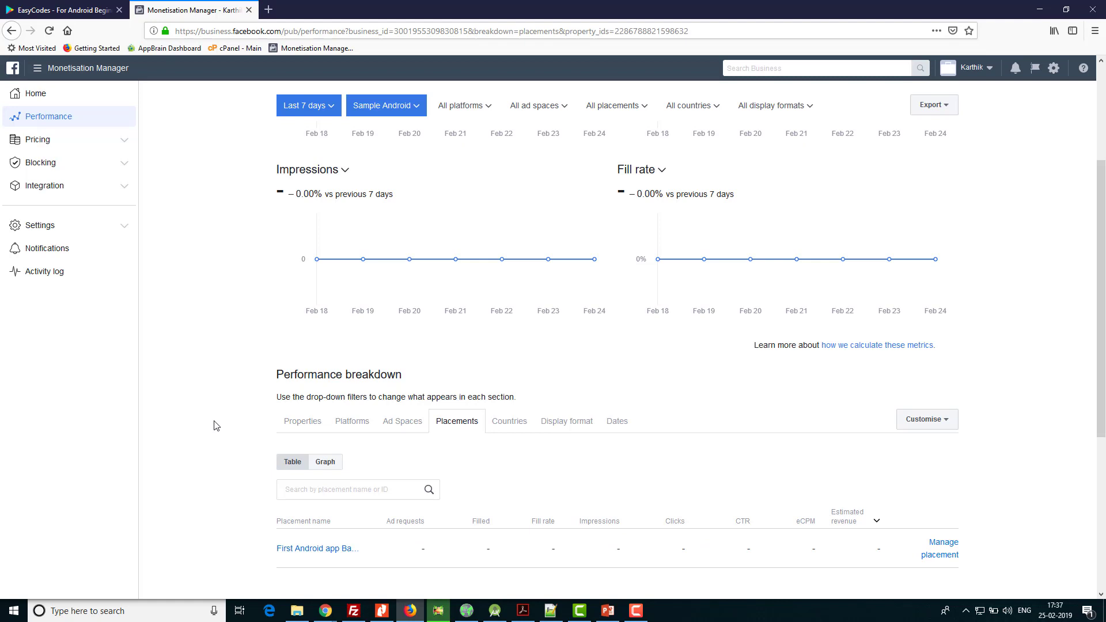
pyautogui.click(292, 421)
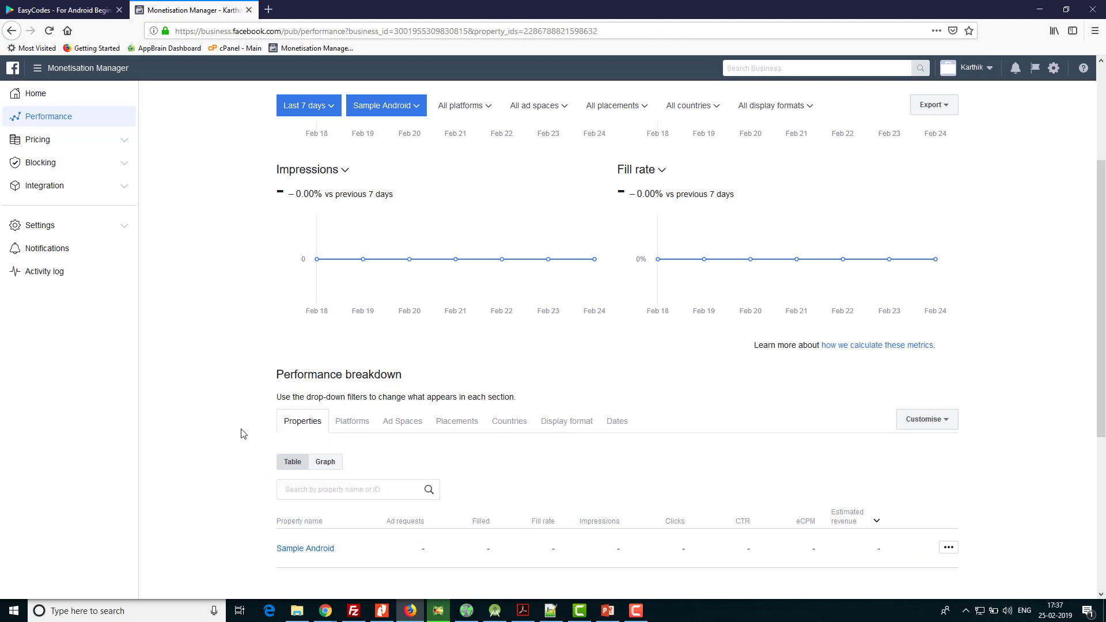
# Open the management page of the Sample Android property from the performance breakdown
pyautogui.scroll(-4, 254, 520)
pyautogui.click(948, 314)
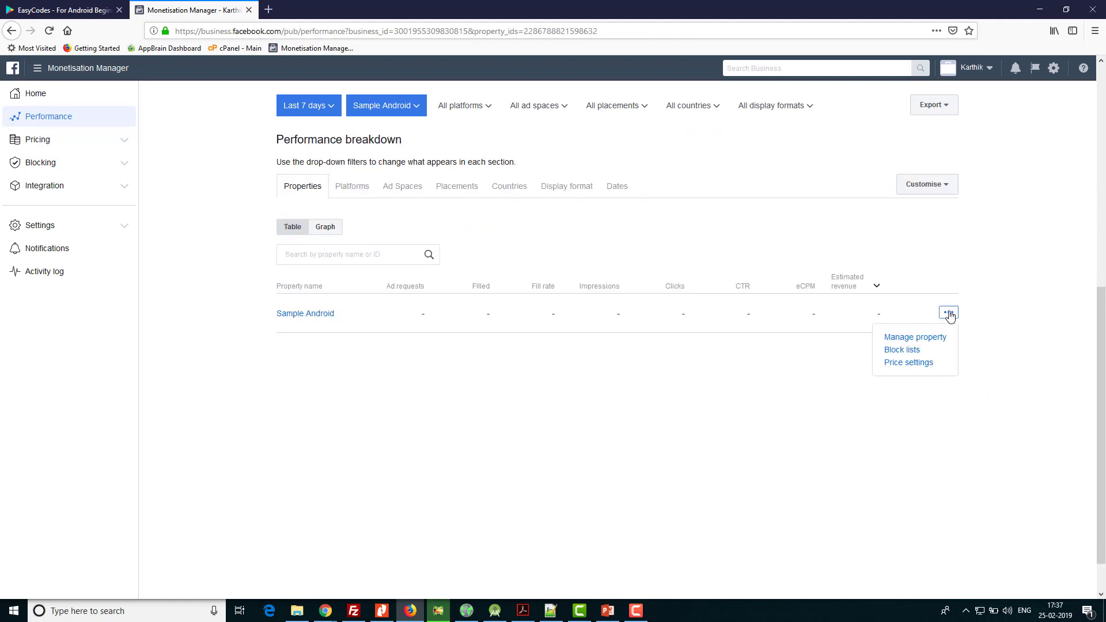
pyautogui.click(920, 340)
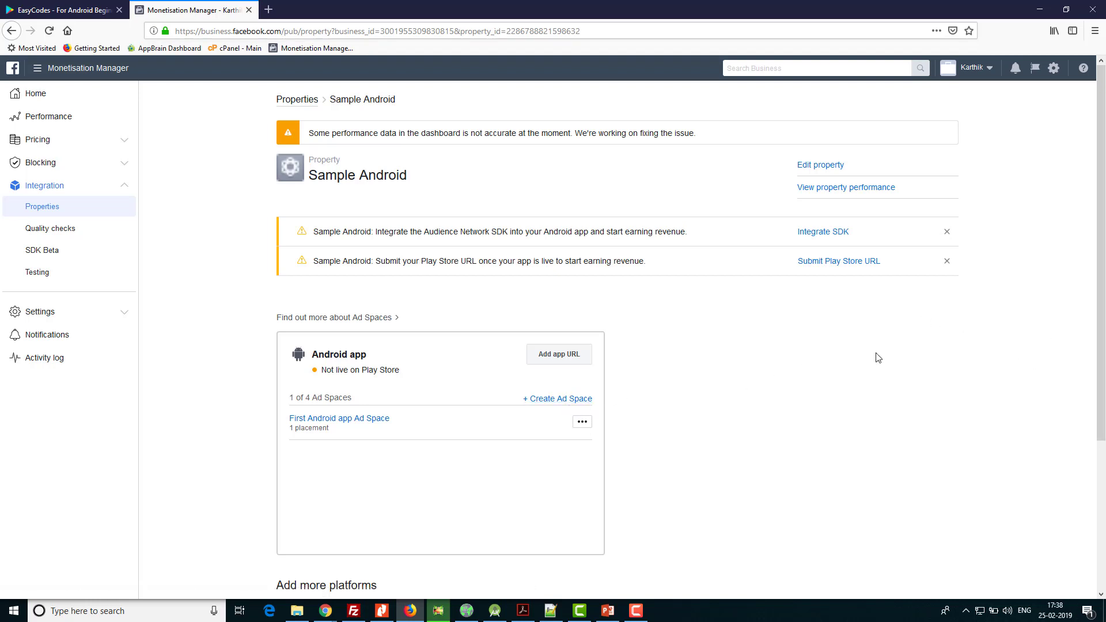
# Open First Android app Ad Space and view the additional options available for its banner placement
pyautogui.click(353, 426)
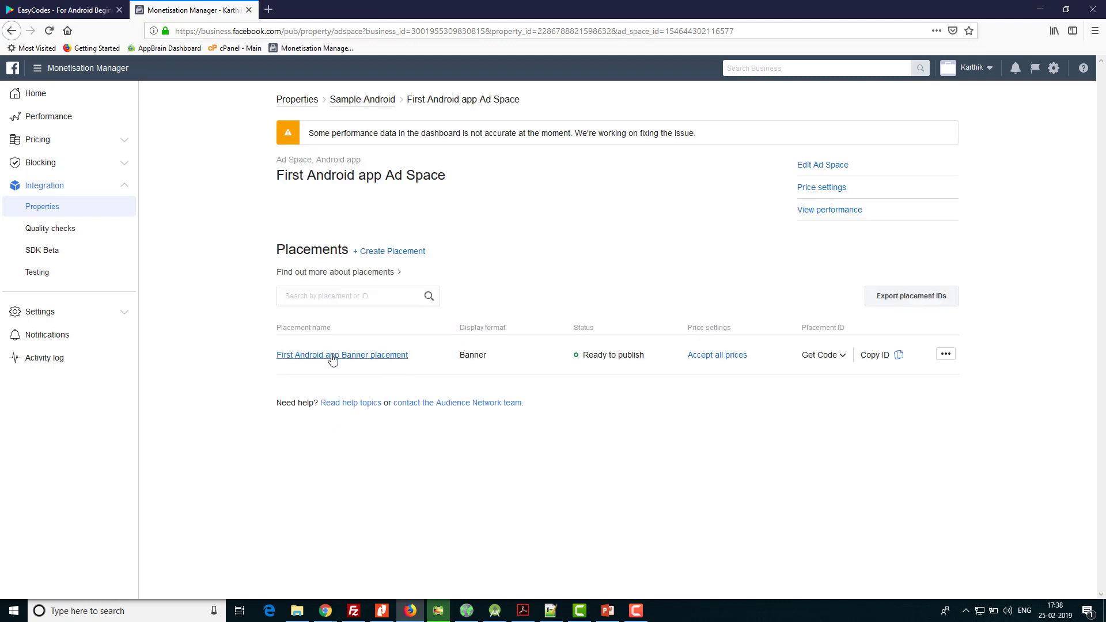
pyautogui.click(947, 354)
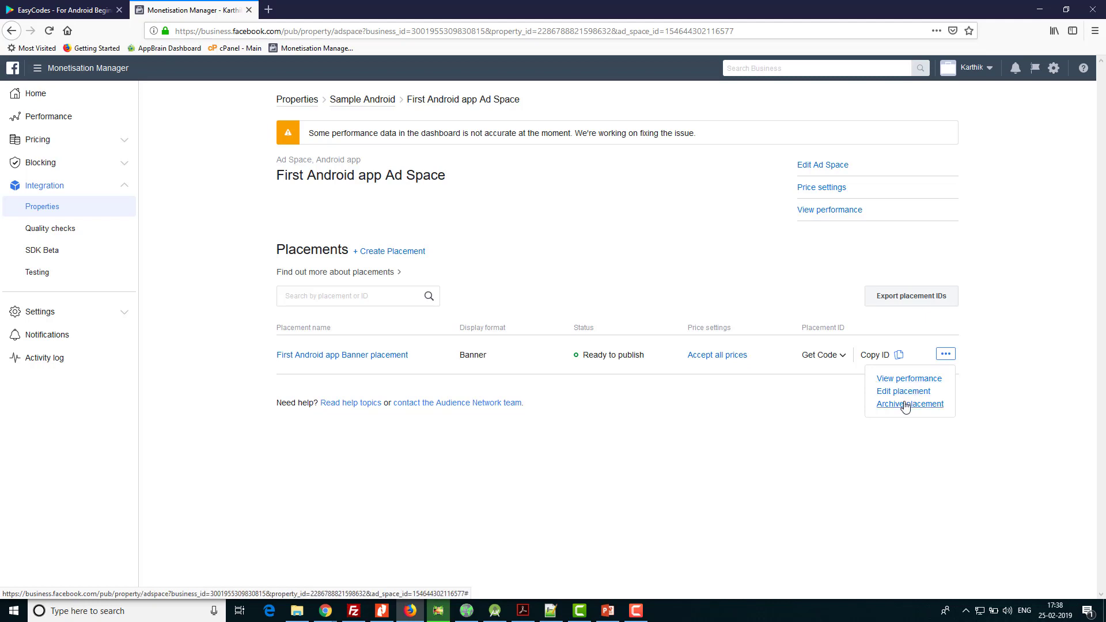
pyautogui.click(706, 424)
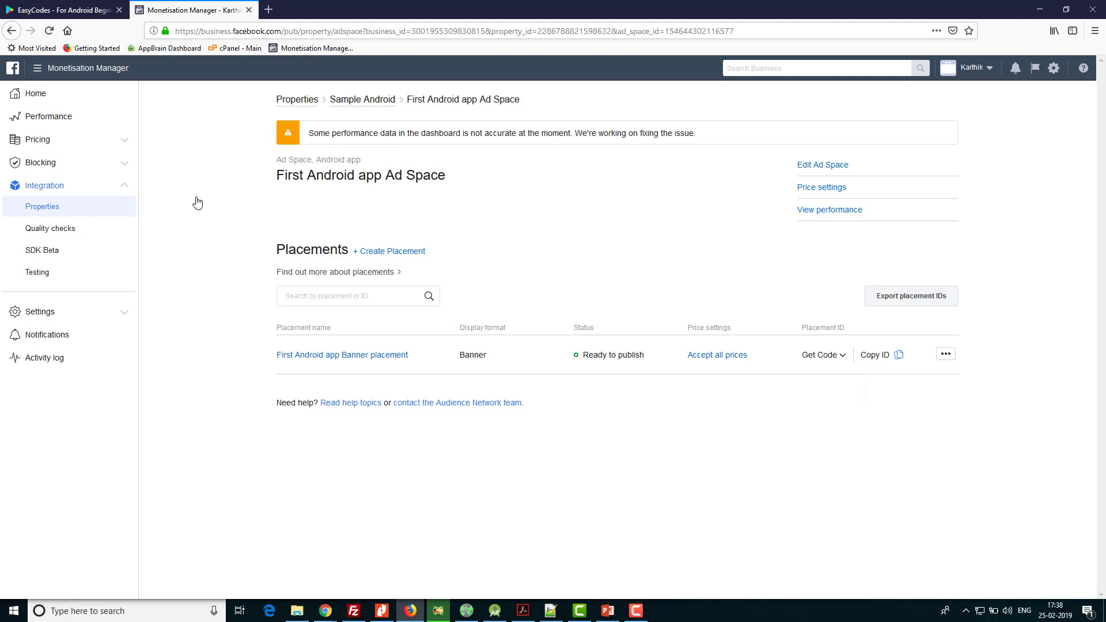
# Return to the Sample Android property, rename its ad space to HomeScreen, save it and reload the page
pyautogui.click(11, 32)
pyautogui.click(581, 422)
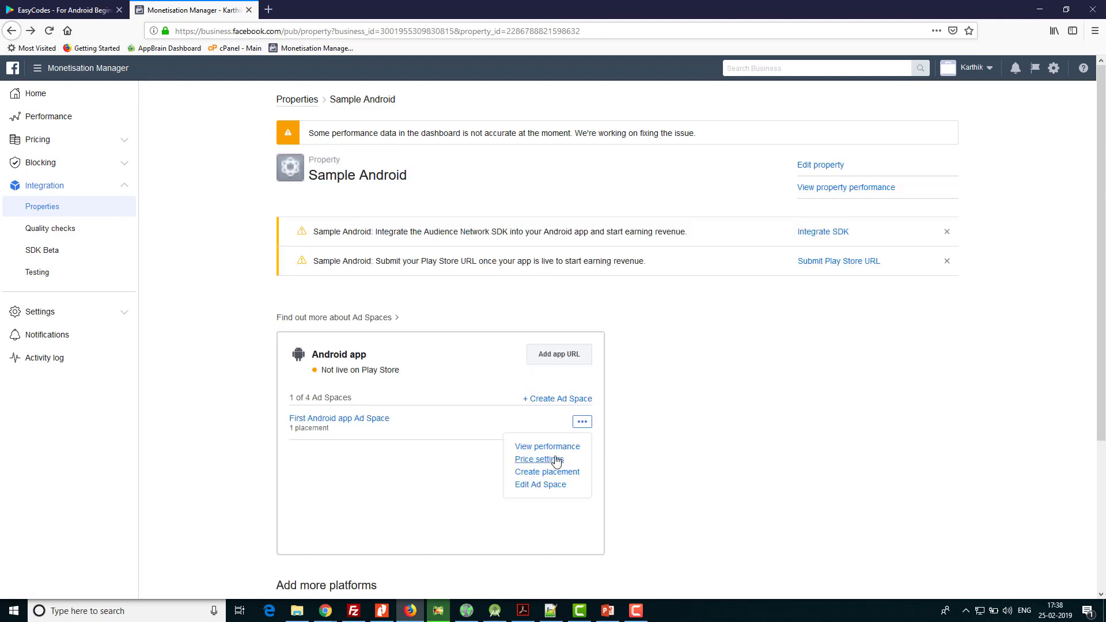
pyautogui.click(547, 485)
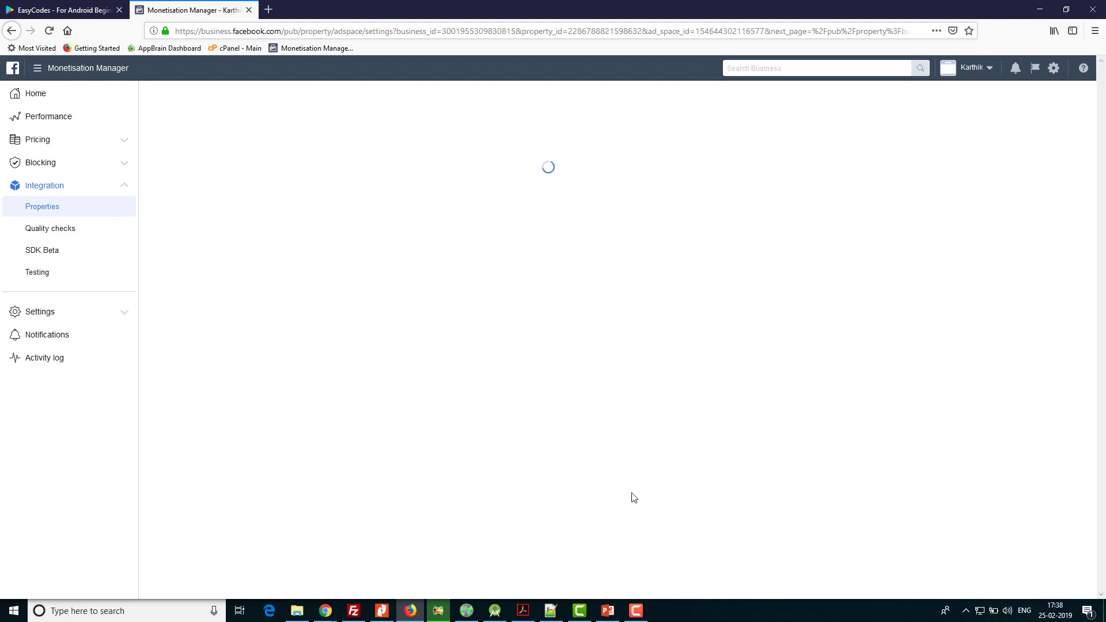
pyautogui.moveTo(380, 228); pyautogui.dragTo(154, 217)
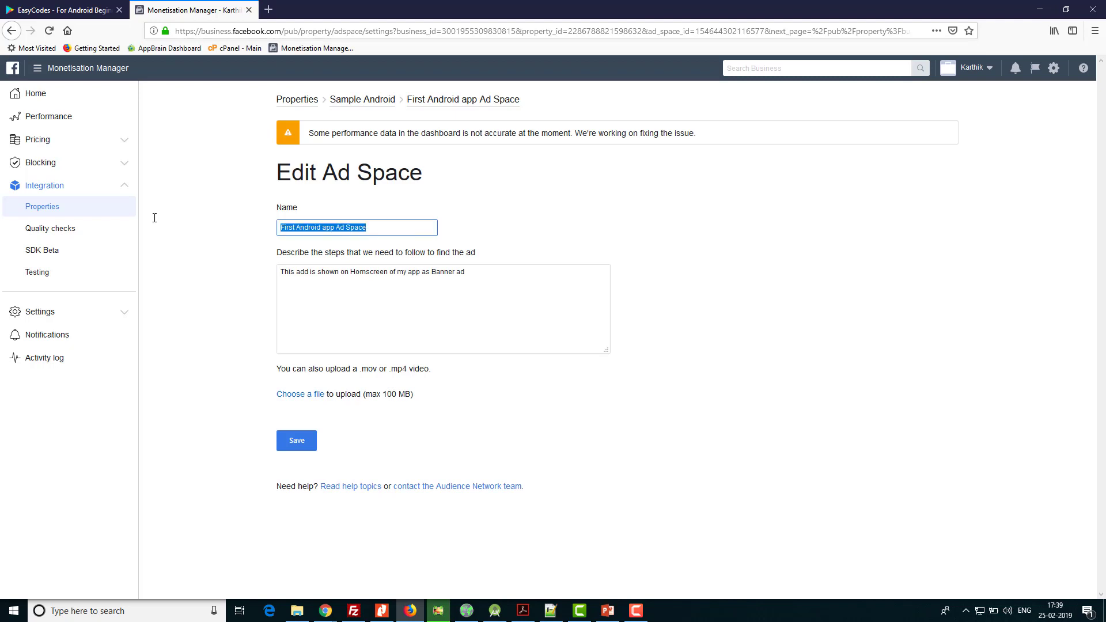
pyautogui.write('HomeScreen')
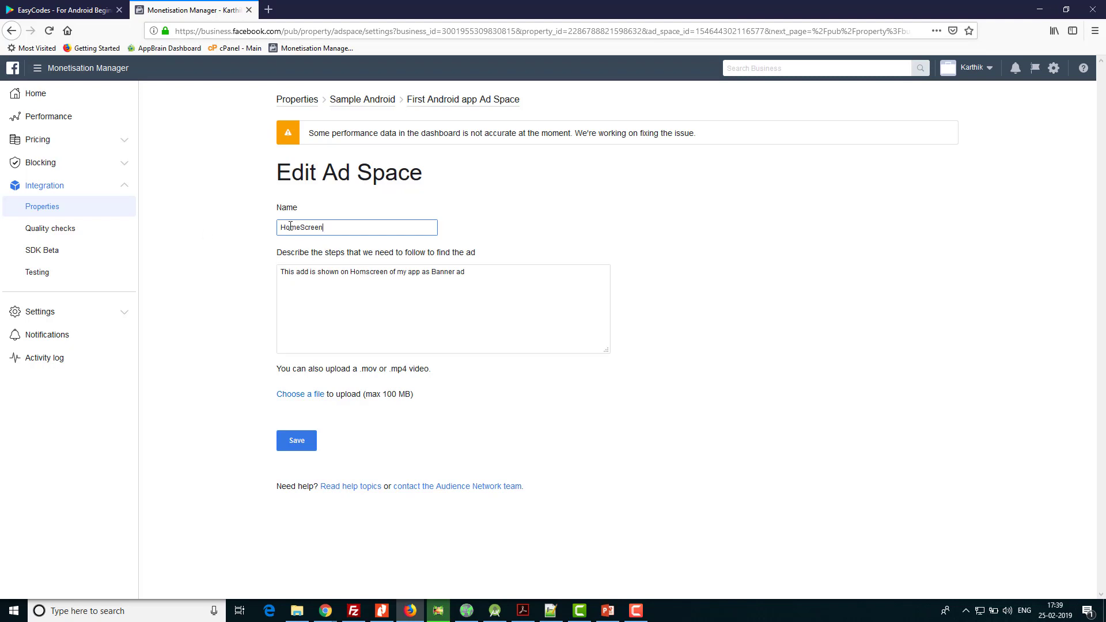
pyautogui.click(288, 446)
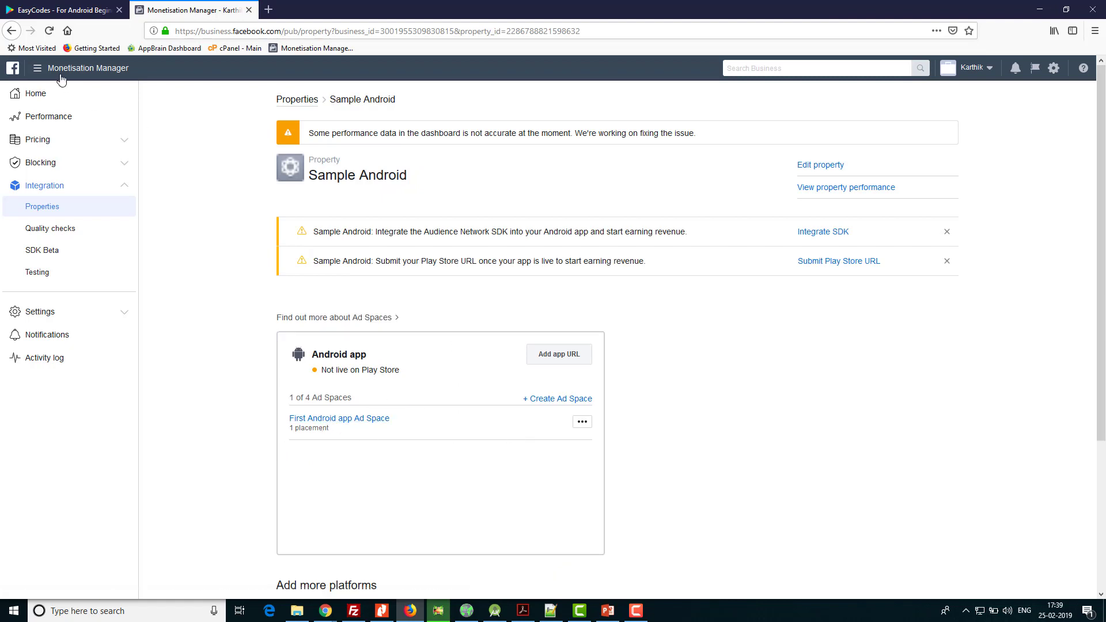
pyautogui.click(48, 30)
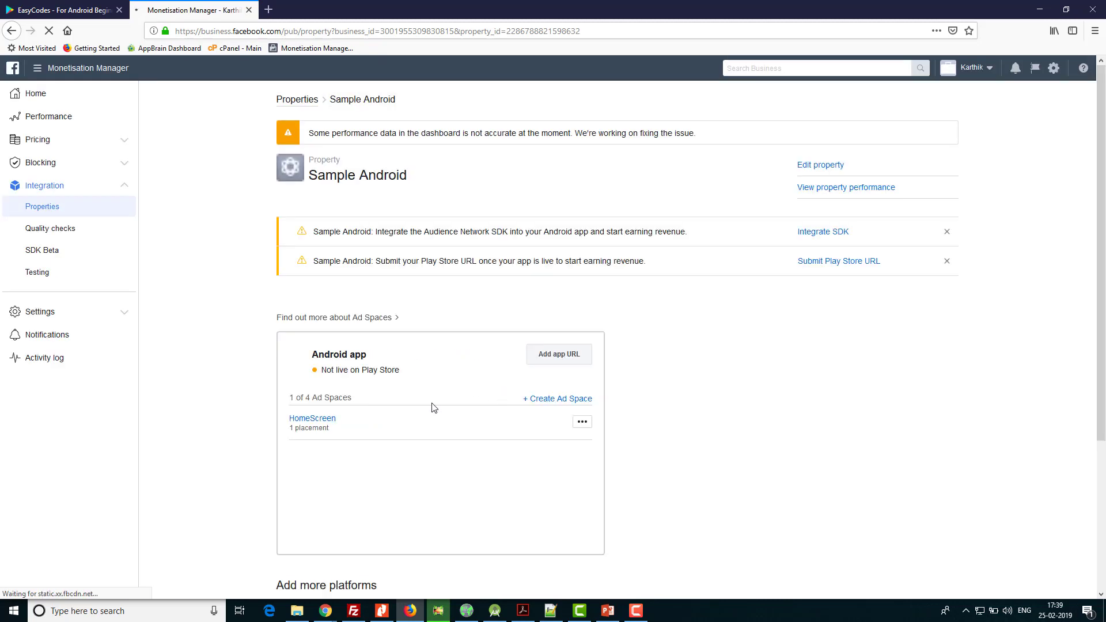
# Open the HomeScreen ad space and show the code details with the placement ID of its banner placement
pyautogui.click(314, 418)
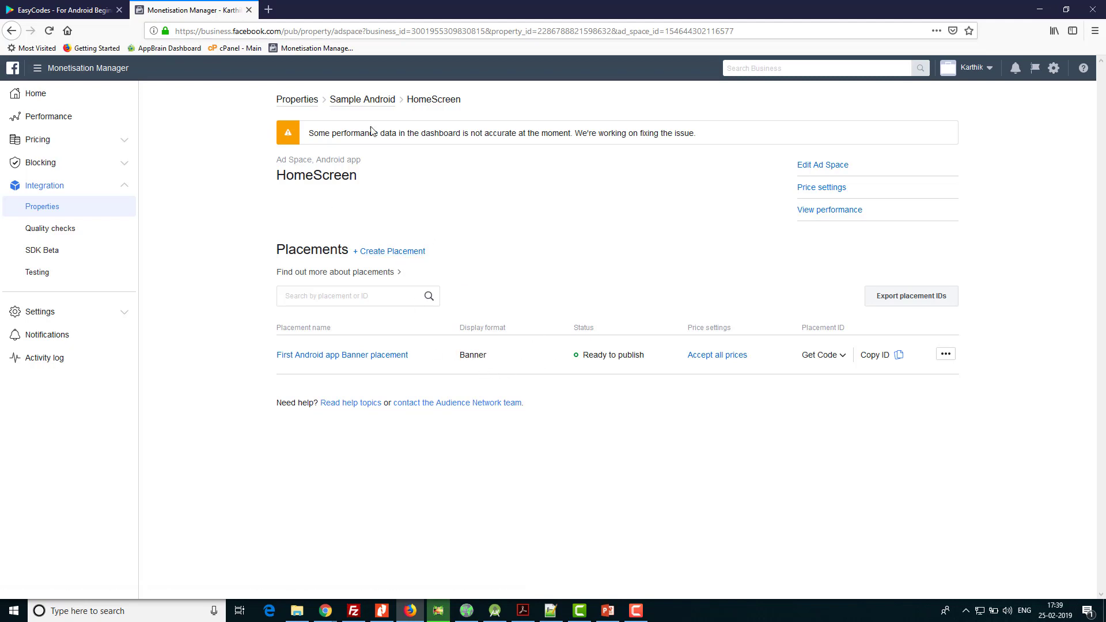
pyautogui.moveTo(459, 355); pyautogui.dragTo(531, 354)
pyautogui.click(841, 355)
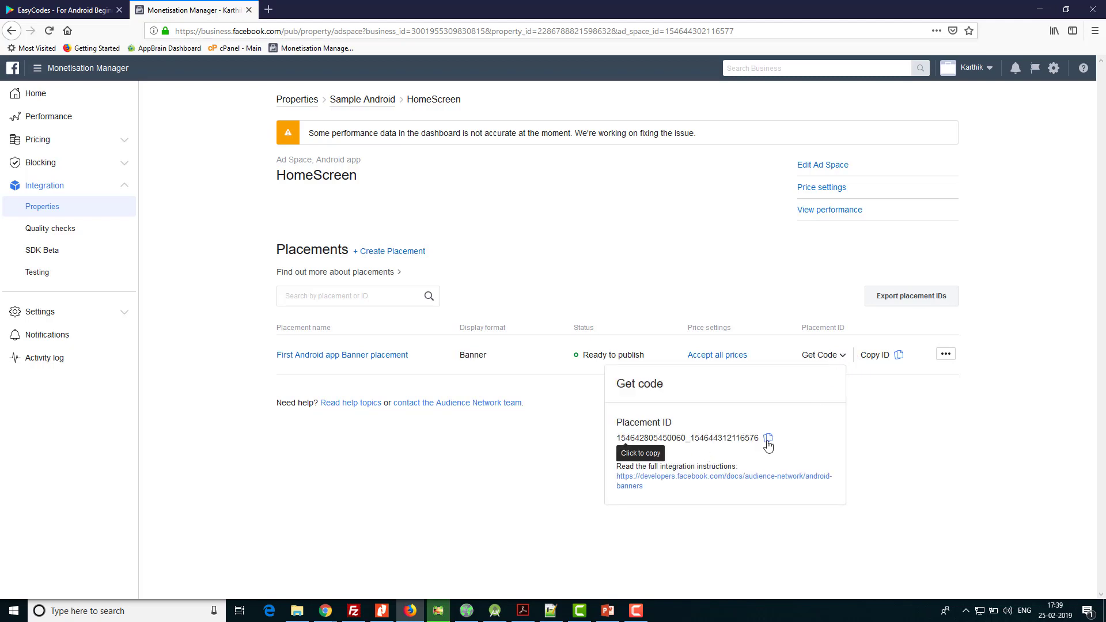
# Copy the placement ID of First Android app Banner placement from its code details and close them
pyautogui.click(640, 440)
pyautogui.click(540, 458)
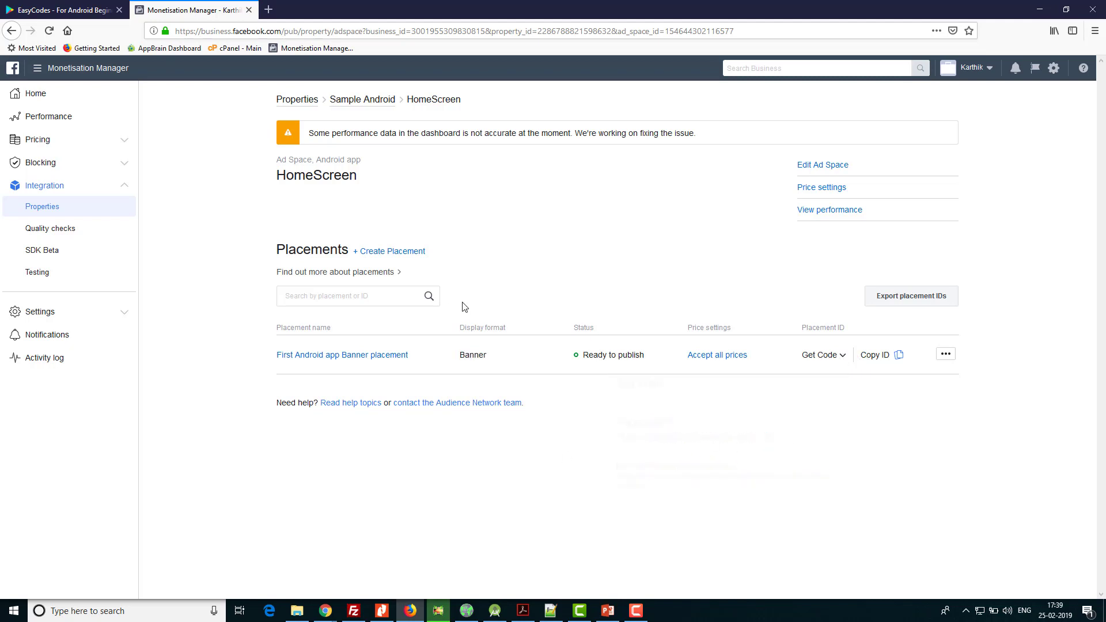
# Start a new placement named Native Ad HomeScreen and check that its ad space is HomeScreen
pyautogui.click(400, 253)
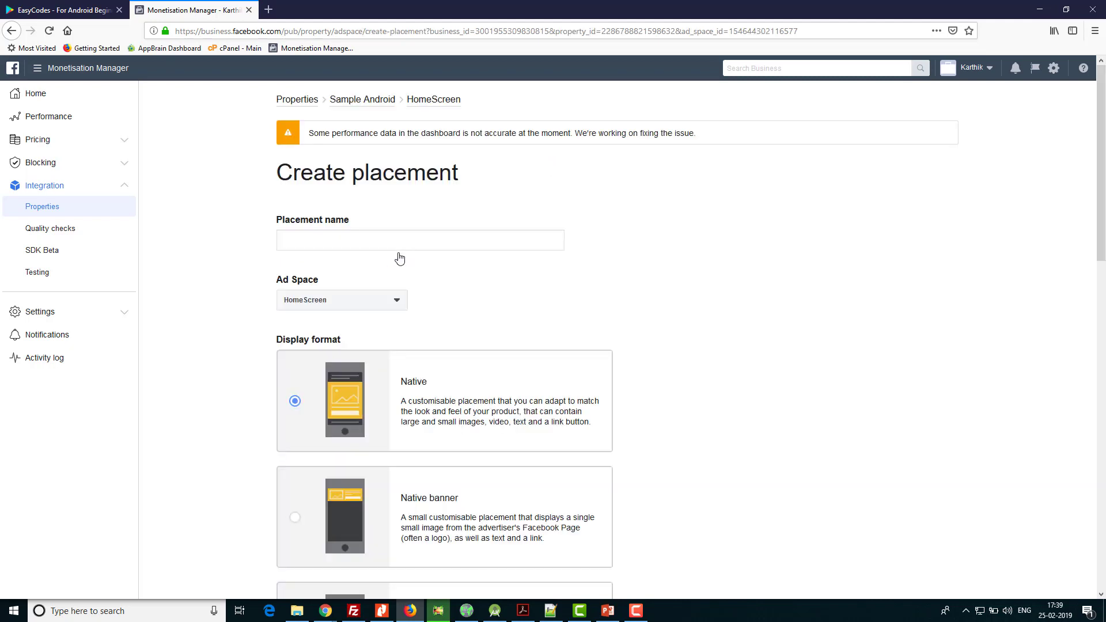
pyautogui.click(394, 242)
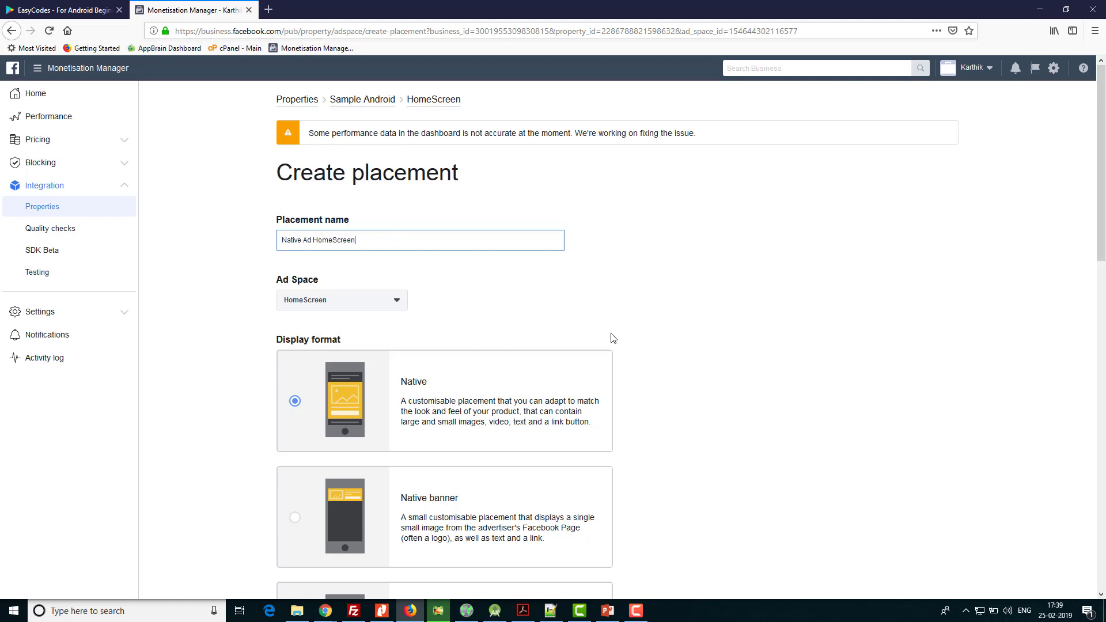
pyautogui.scroll(-3, 610, 338)
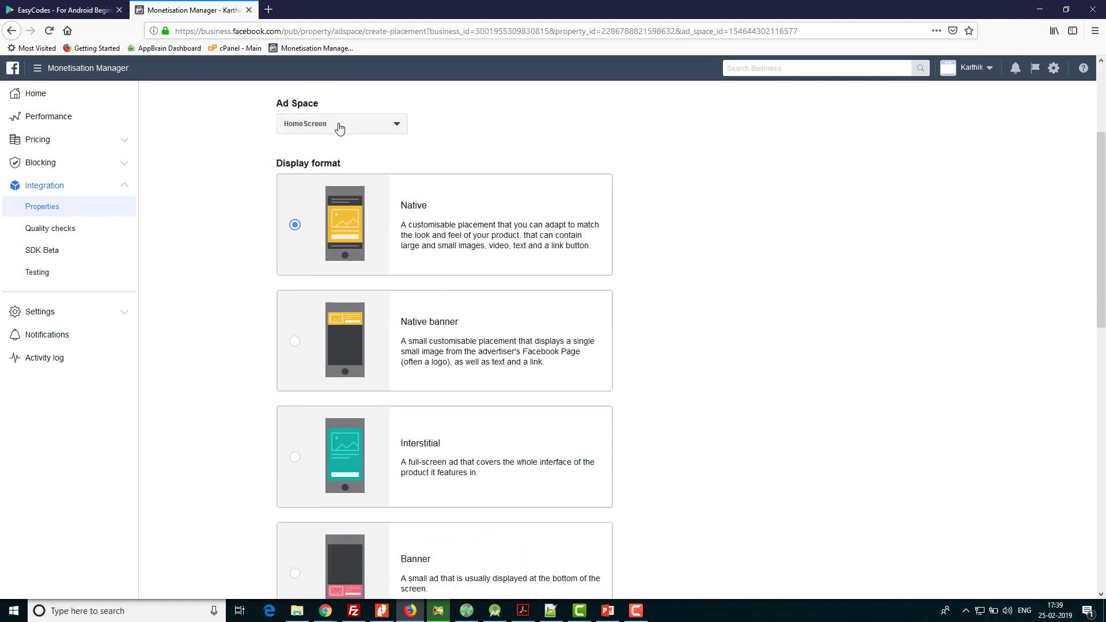
pyautogui.scroll(2, 389, 199)
pyautogui.scroll(1, 388, 199)
pyautogui.click(383, 242)
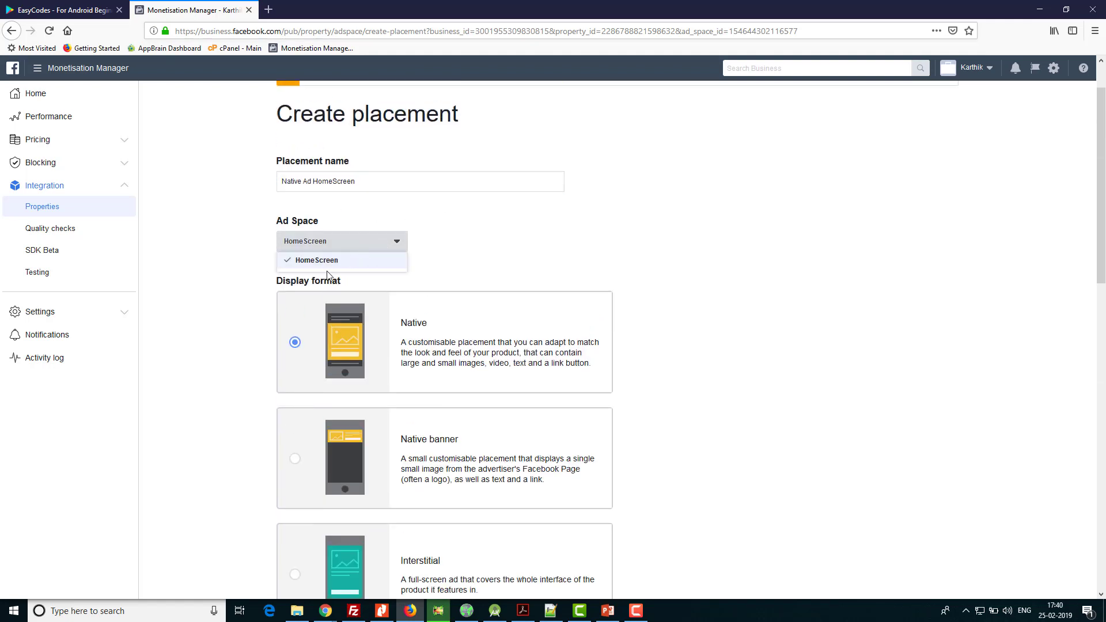
pyautogui.click(458, 249)
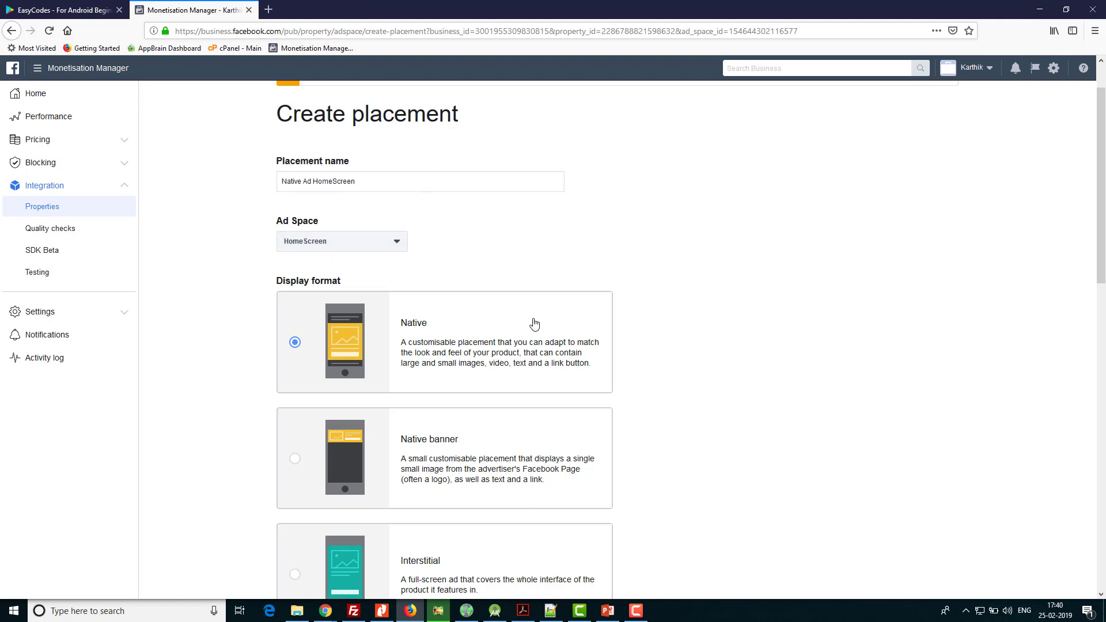
# Set the new native placement's video auto-play to Wi-Fi + 4G + 3G only and create the placement
pyautogui.scroll(-3, 370, 353)
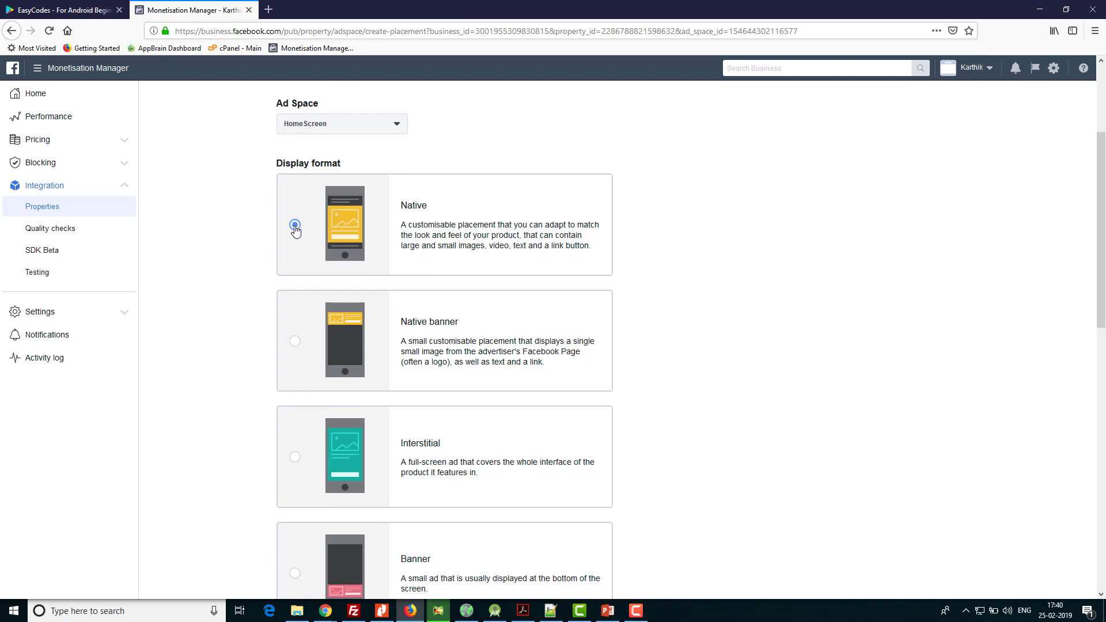
pyautogui.scroll(-5, 219, 389)
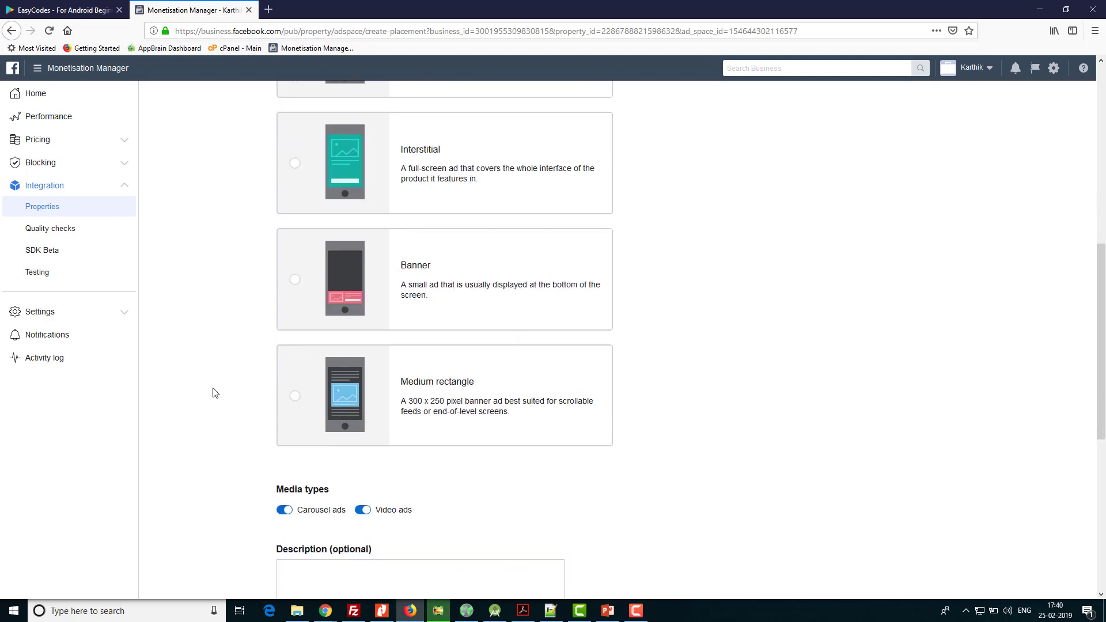
pyautogui.scroll(-3, 214, 392)
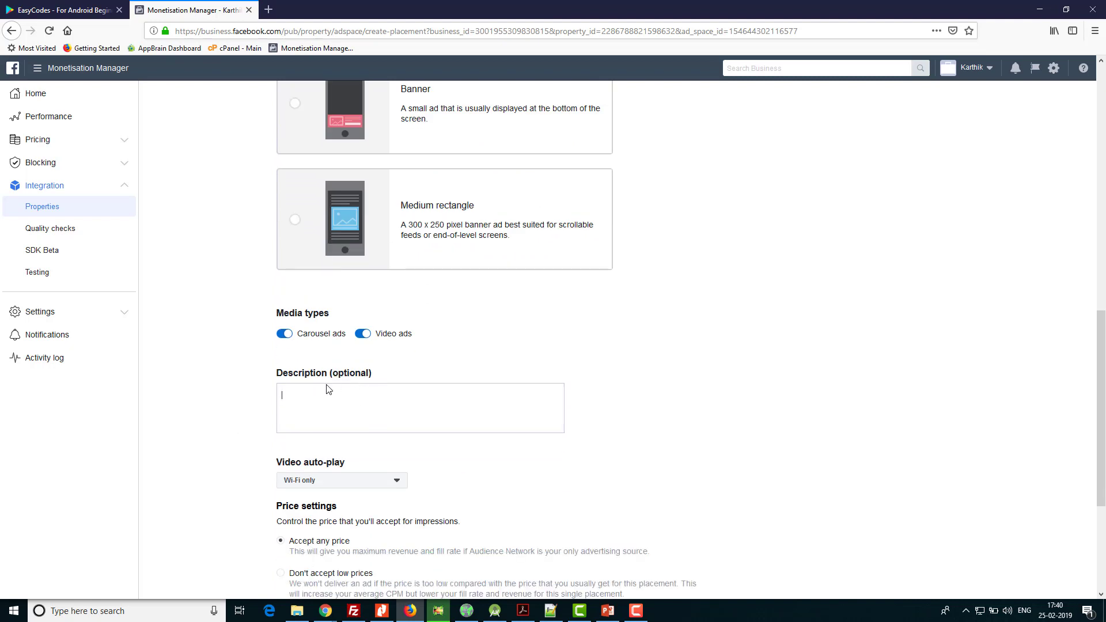
pyautogui.scroll(-2, 433, 410)
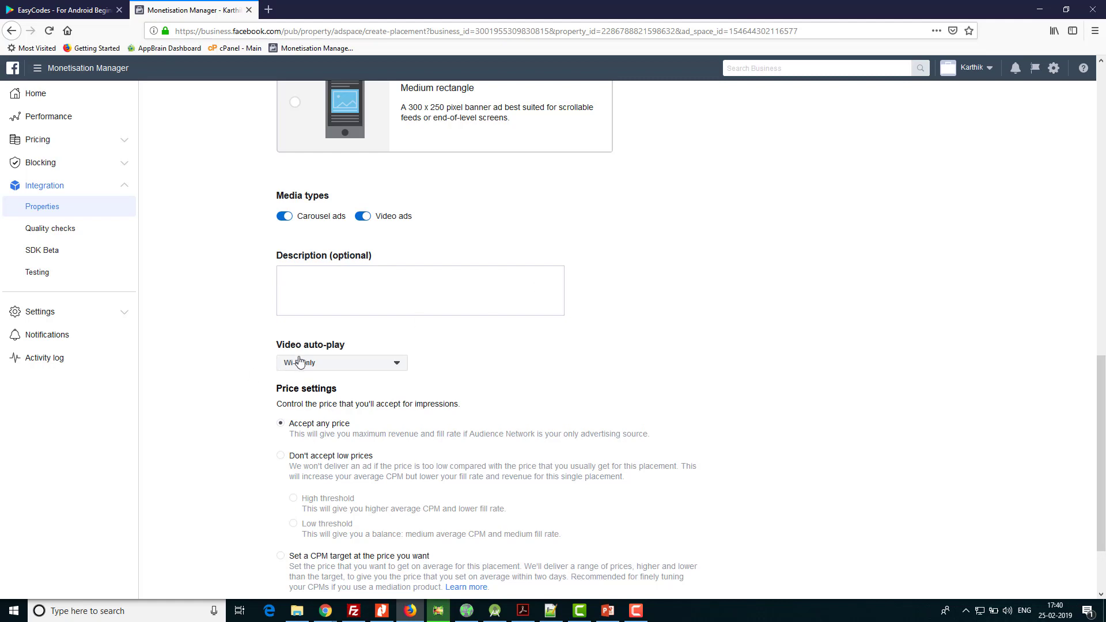
pyautogui.click(398, 365)
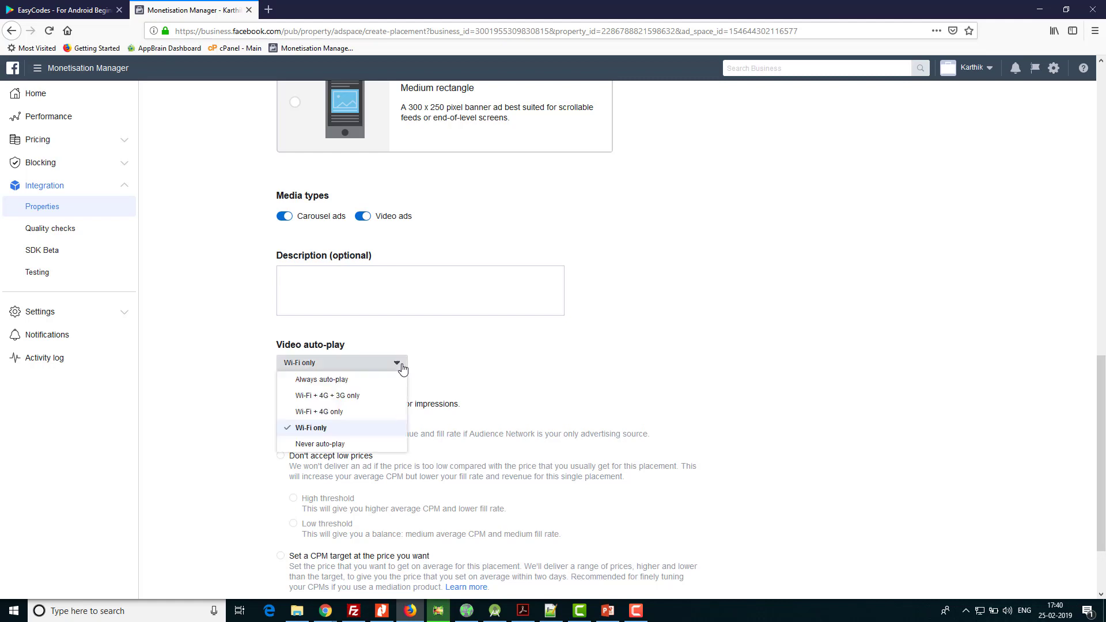
pyautogui.click(332, 396)
pyautogui.scroll(-2, 452, 422)
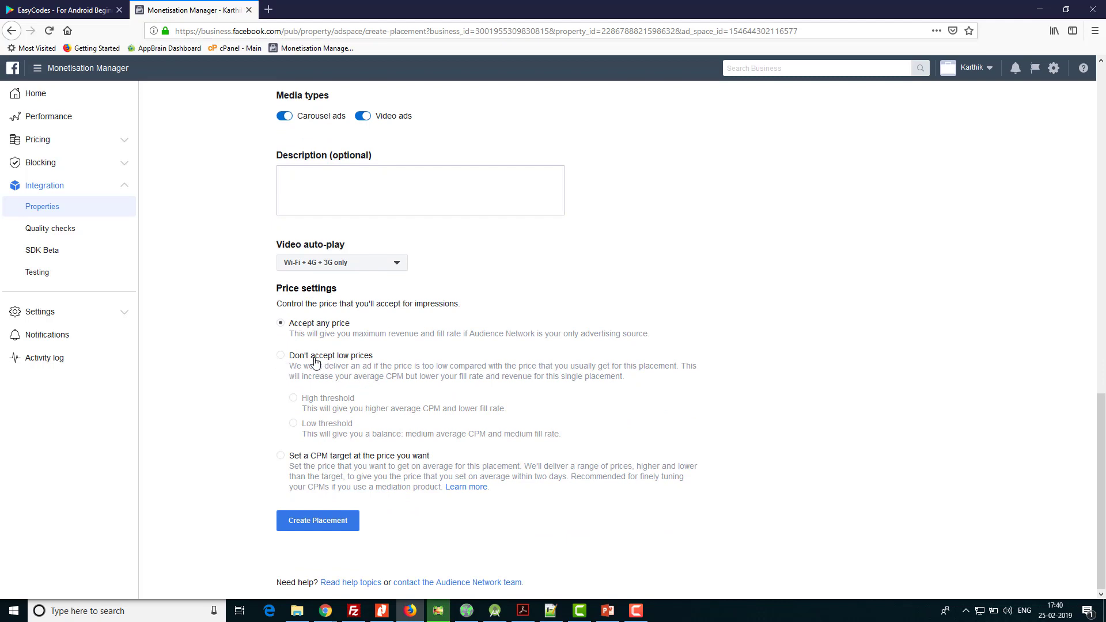
pyautogui.click(339, 526)
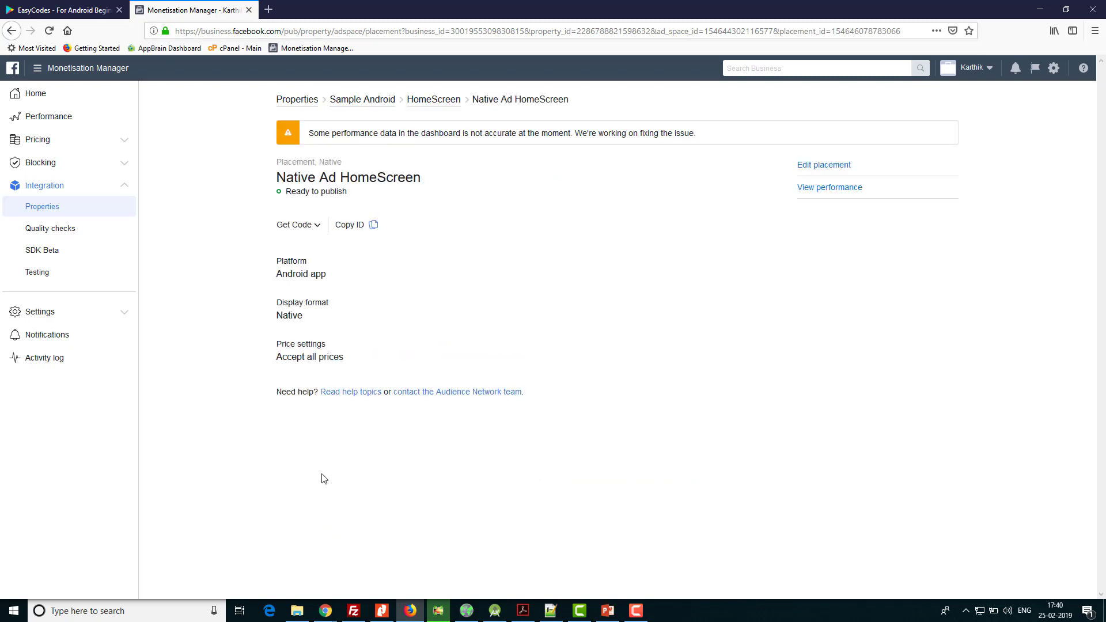
# View the code details with the placement ID of Native Ad HomeScreen and close them
pyautogui.click(316, 225)
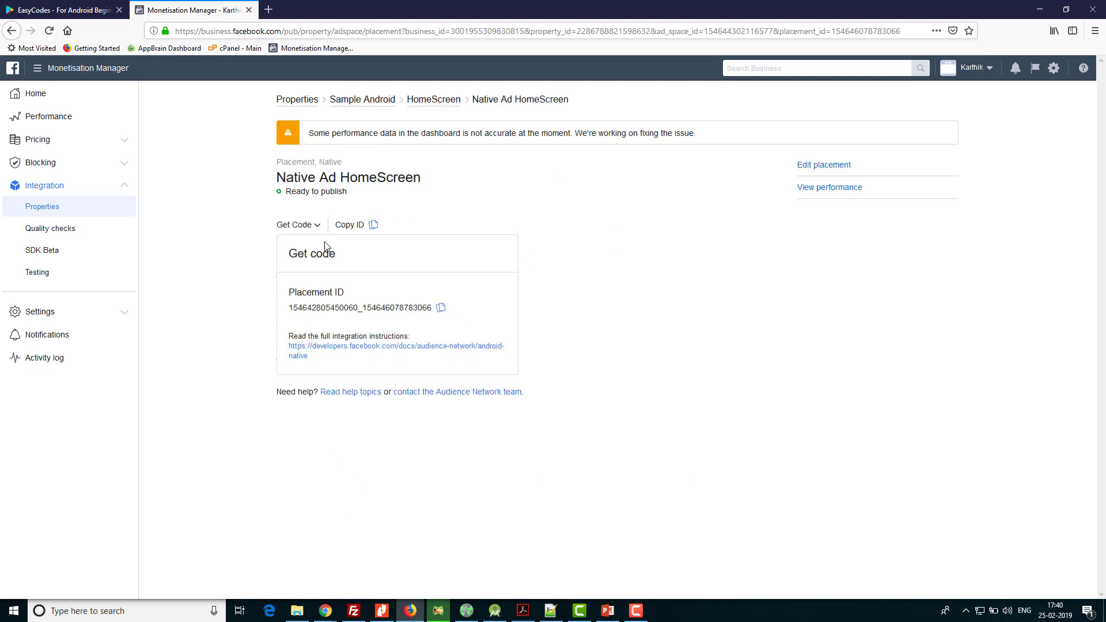
pyautogui.click(539, 433)
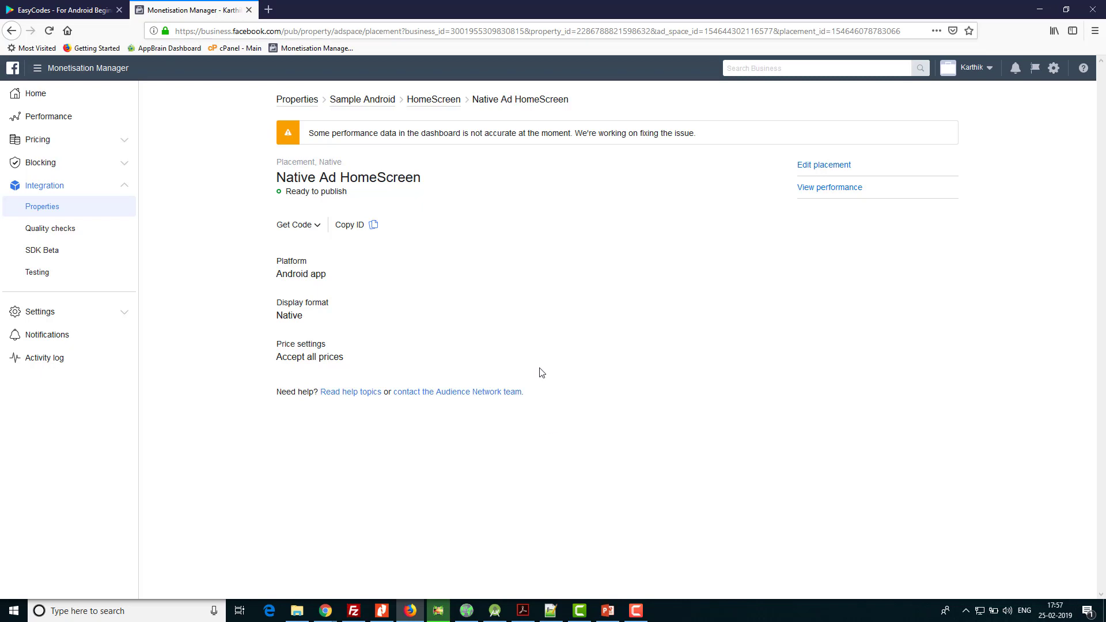
# Return to the Monetisation Manager home page and view the Sample Android performance breakdown by placement
pyautogui.click(41, 71)
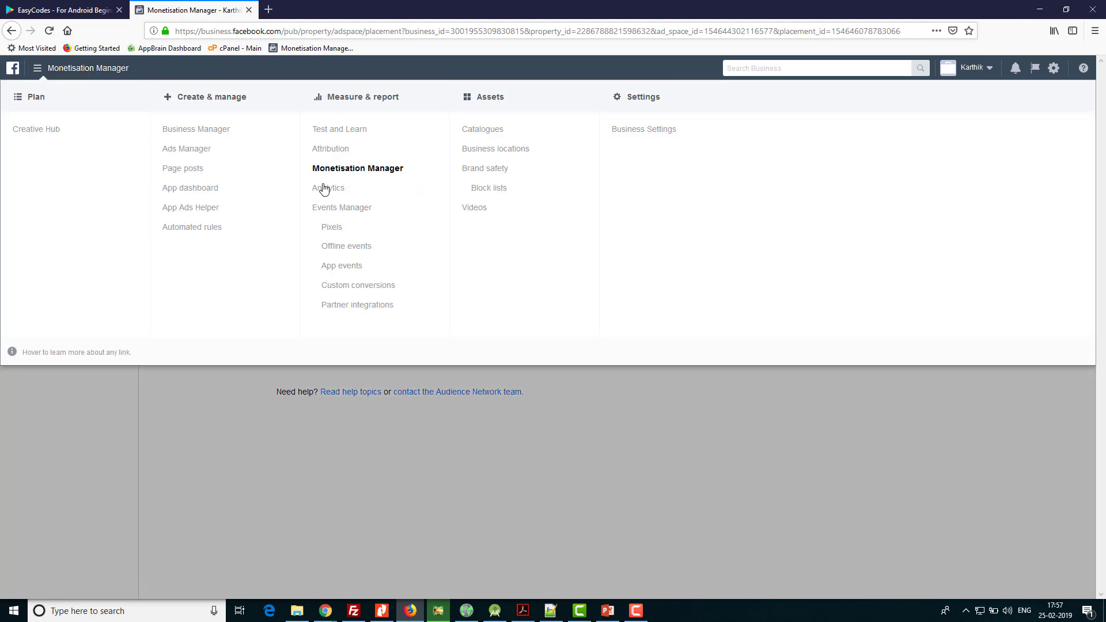
pyautogui.click(339, 172)
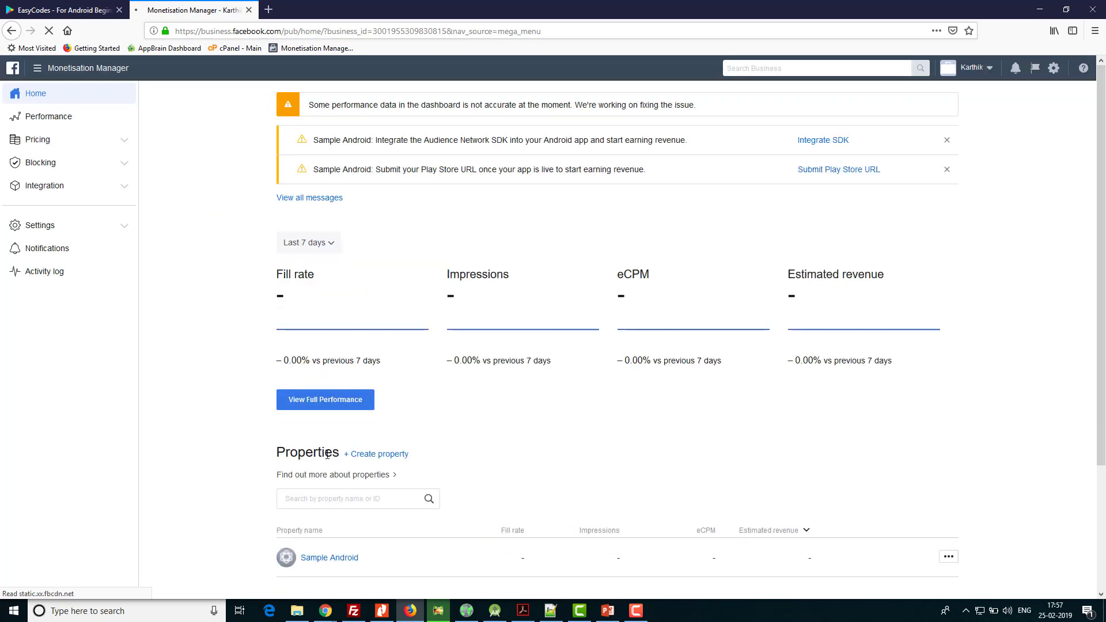
pyautogui.scroll(-3, 349, 406)
pyautogui.click(348, 403)
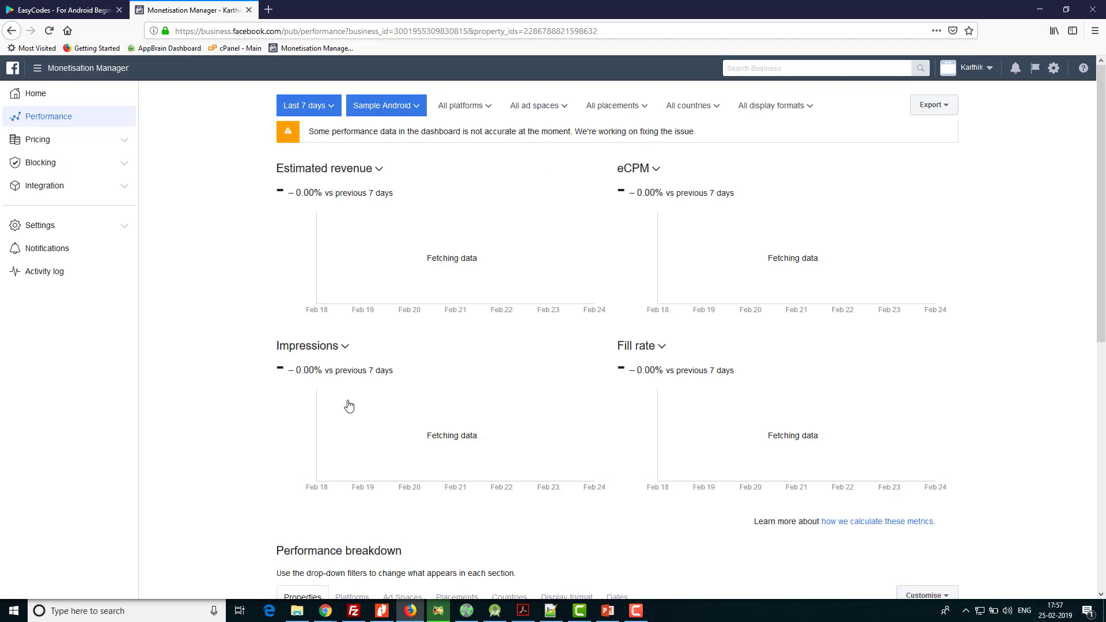
pyautogui.scroll(-5, 248, 299)
pyautogui.click(458, 189)
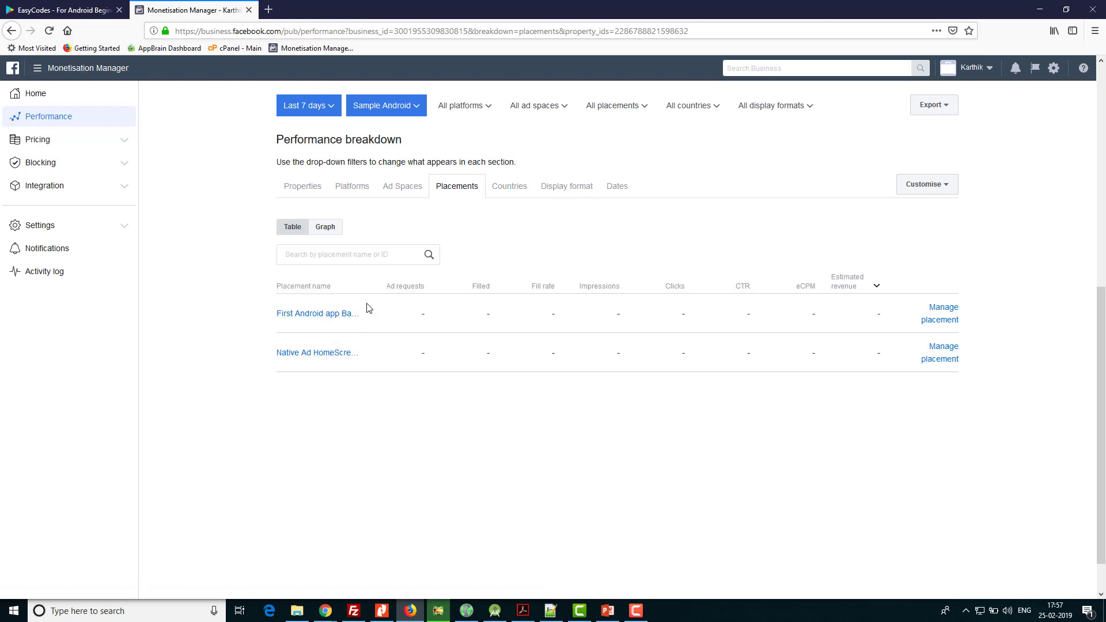
# Open the management page of First Android app Banner placement and copy the placement ID from its code details
pyautogui.click(947, 311)
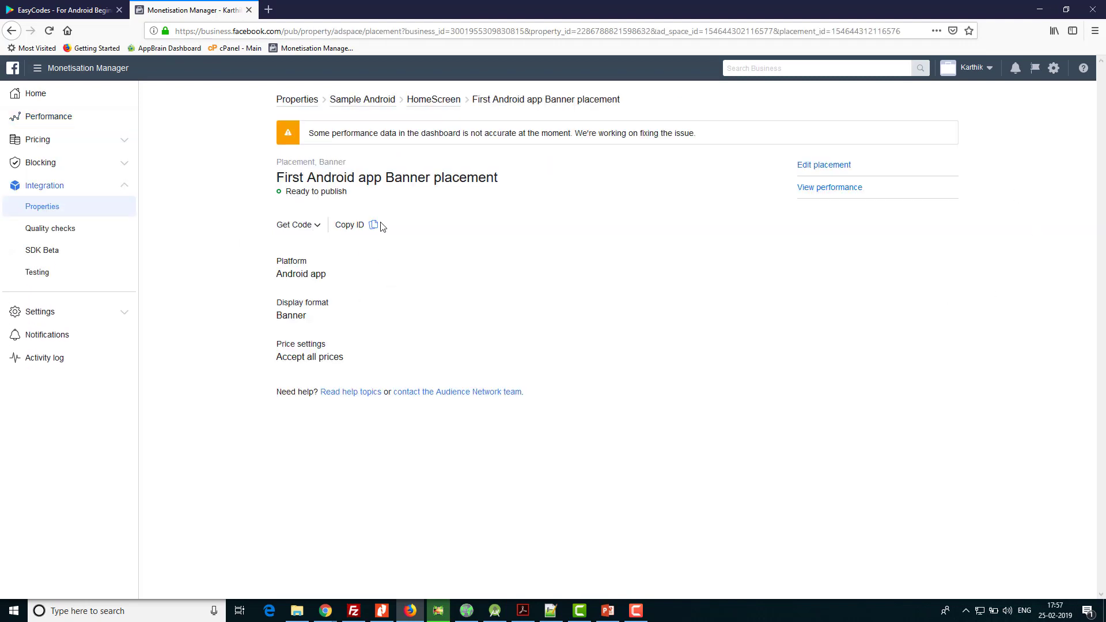
pyautogui.click(317, 227)
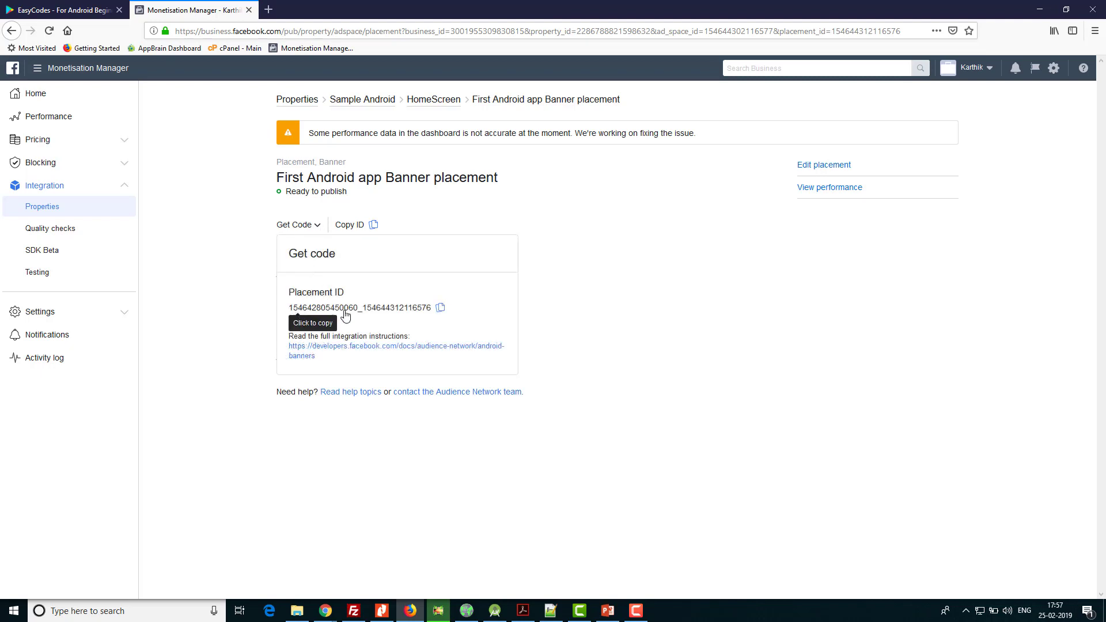
pyautogui.click(441, 311)
# Paste the copied placement ID into the address bar of a new browser tab, then return to the placement page and close its code details
pyautogui.click(268, 10)
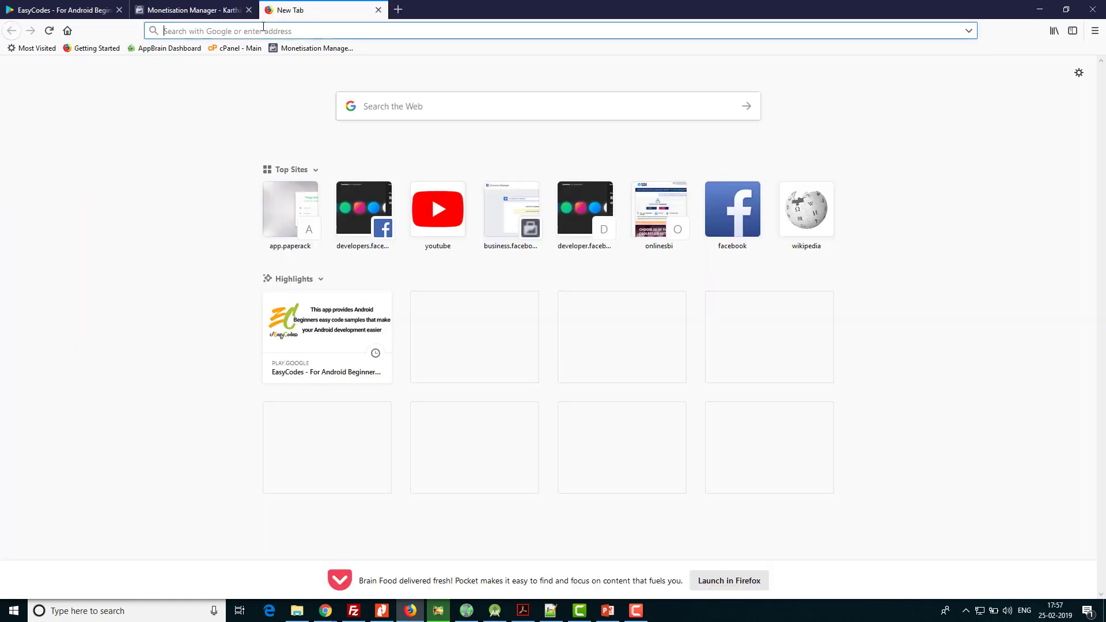
pyautogui.hotkey('ctrl', 'v')
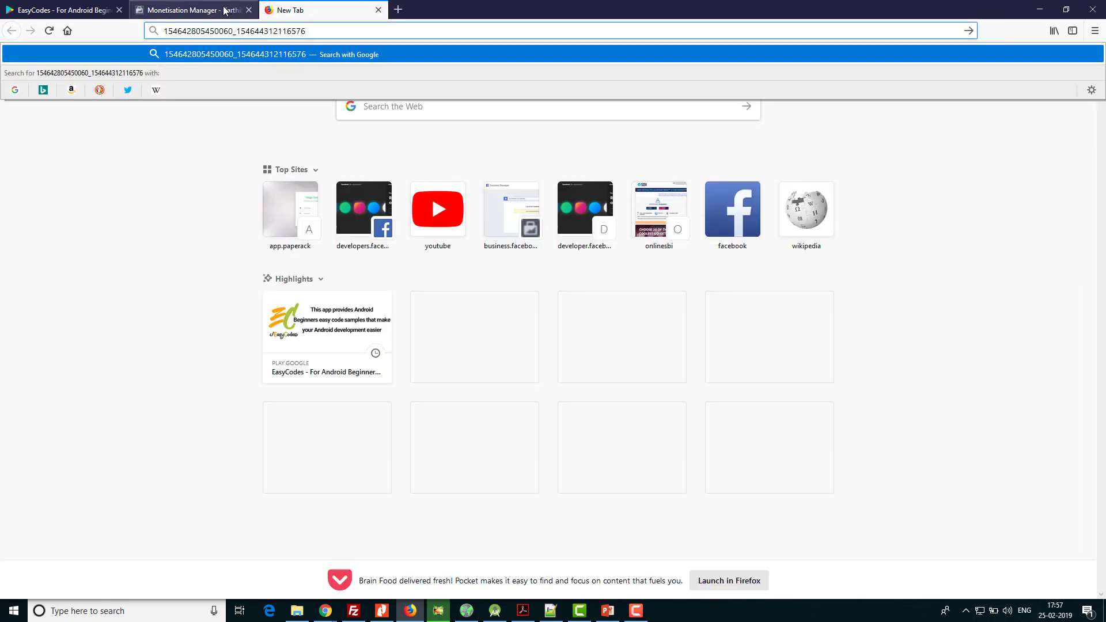
pyautogui.click(193, 9)
pyautogui.click(640, 209)
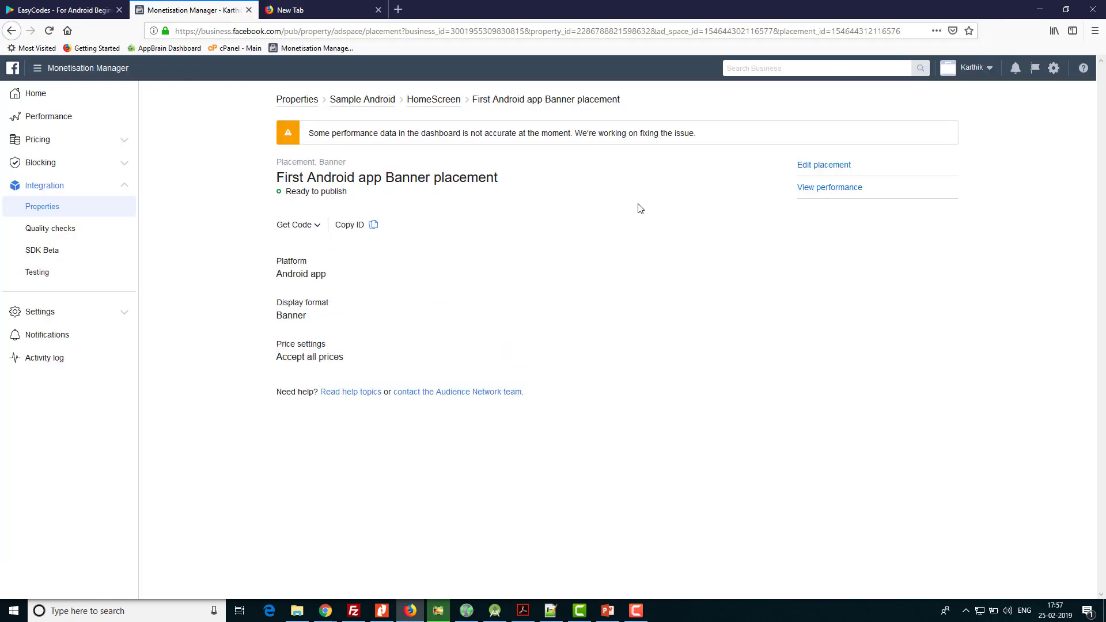